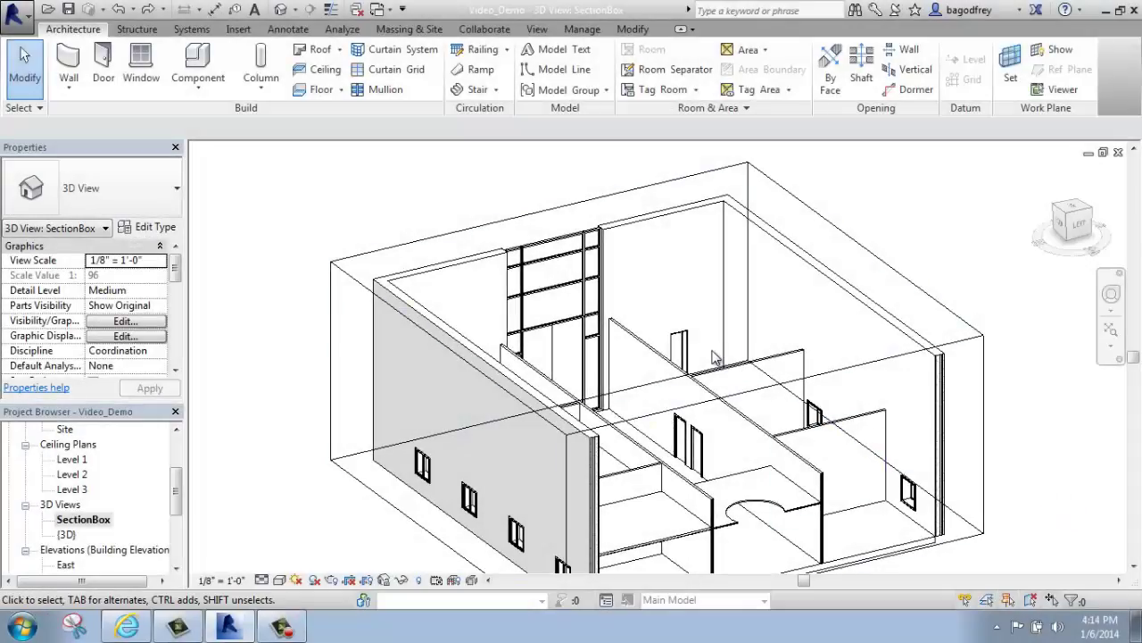
Orbit and zoom the 3D view onto the interior 5" Partition (2-hr) wall.
middle_click_drag(714, 357, 718, 393, "shift")
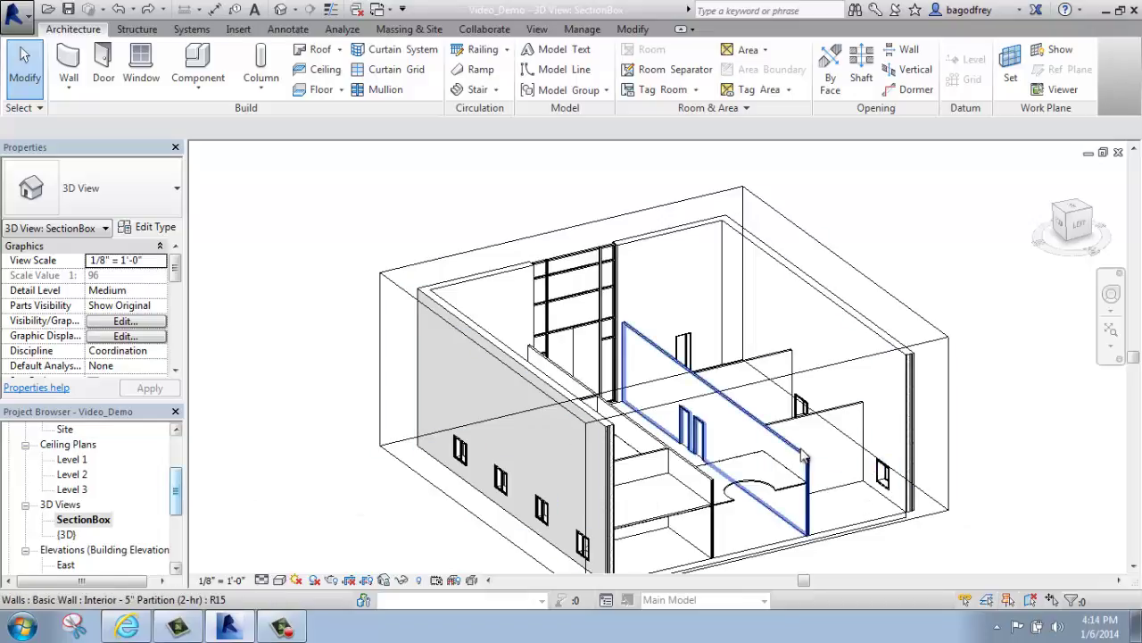
middle_click_drag(944, 477, 913, 482, "shift")
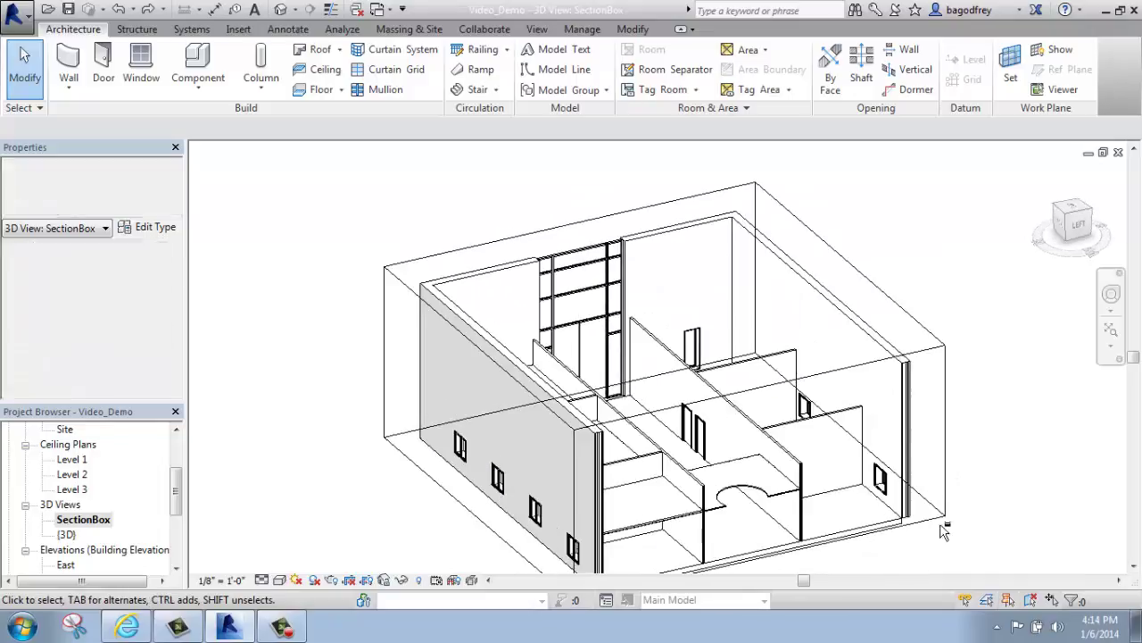
scroll(946, 464, "up", 5)
scroll(850, 397, "up", 2)
middle_click_drag(905, 369, 849, 426, "shift")
left_click(702, 358)
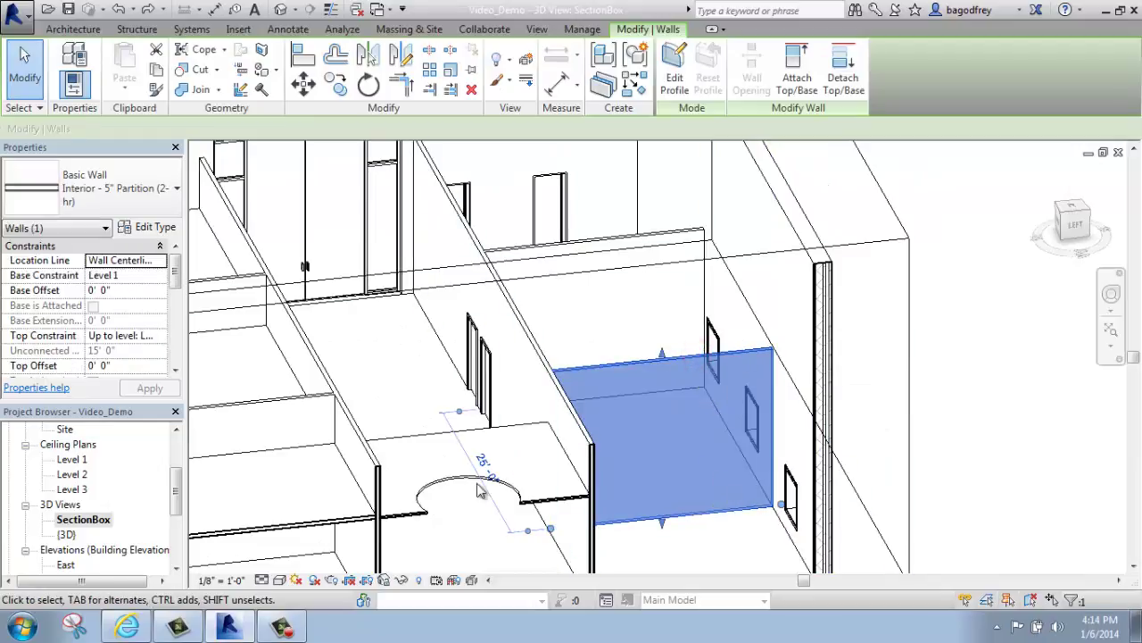
middle_click_drag(372, 404, 902, 515, "shift")
scroll(901, 515, "up", 3)
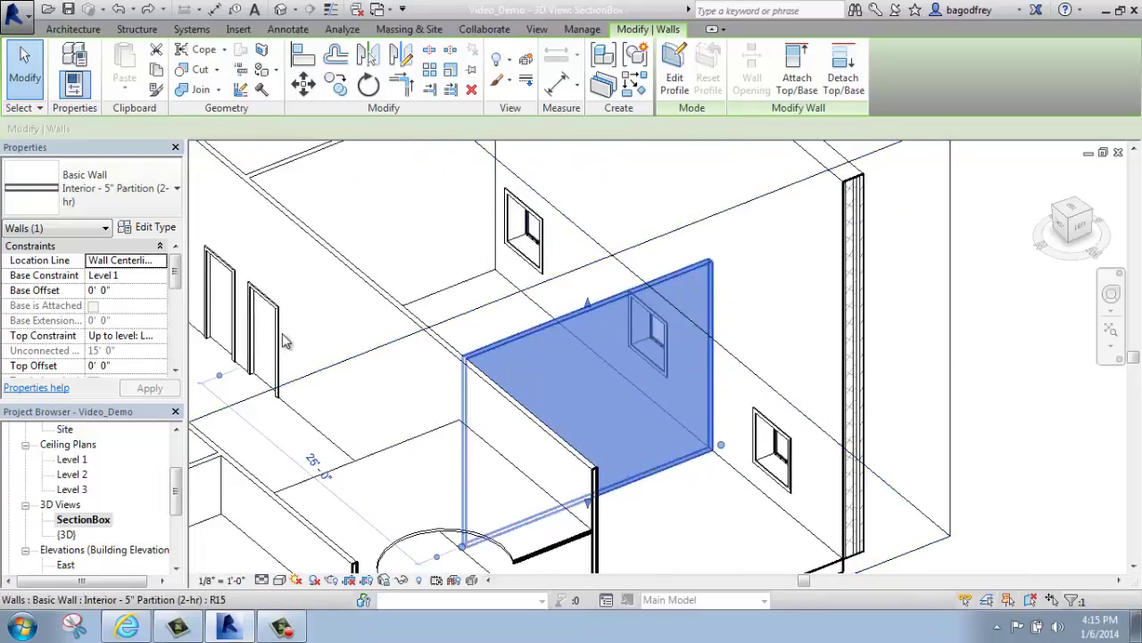
left_click(131, 337)
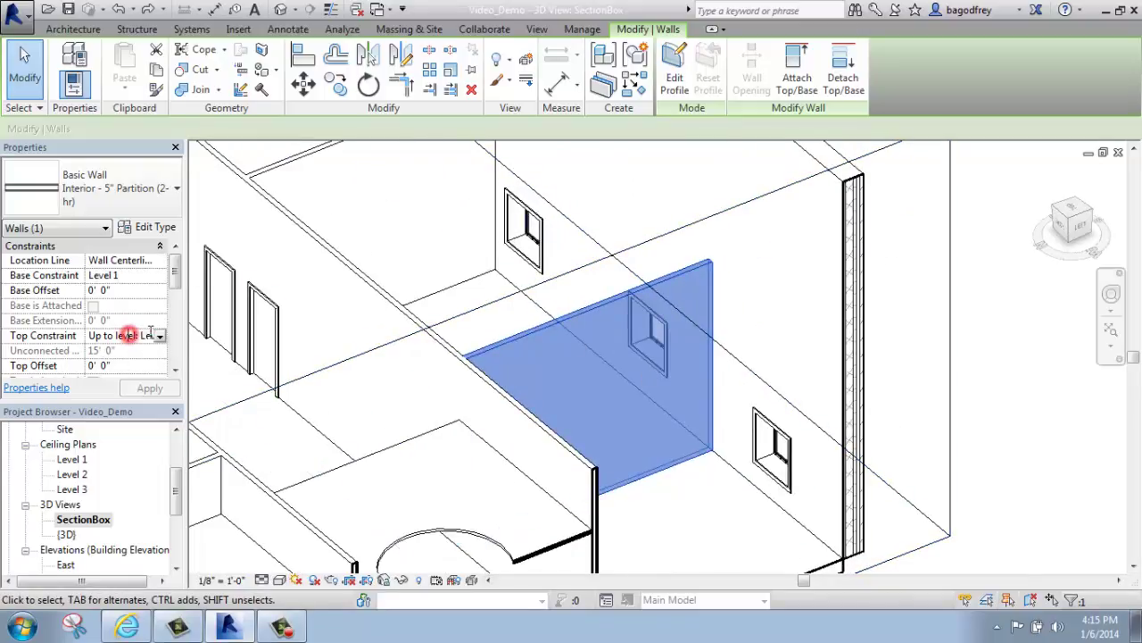
left_click(159, 335)
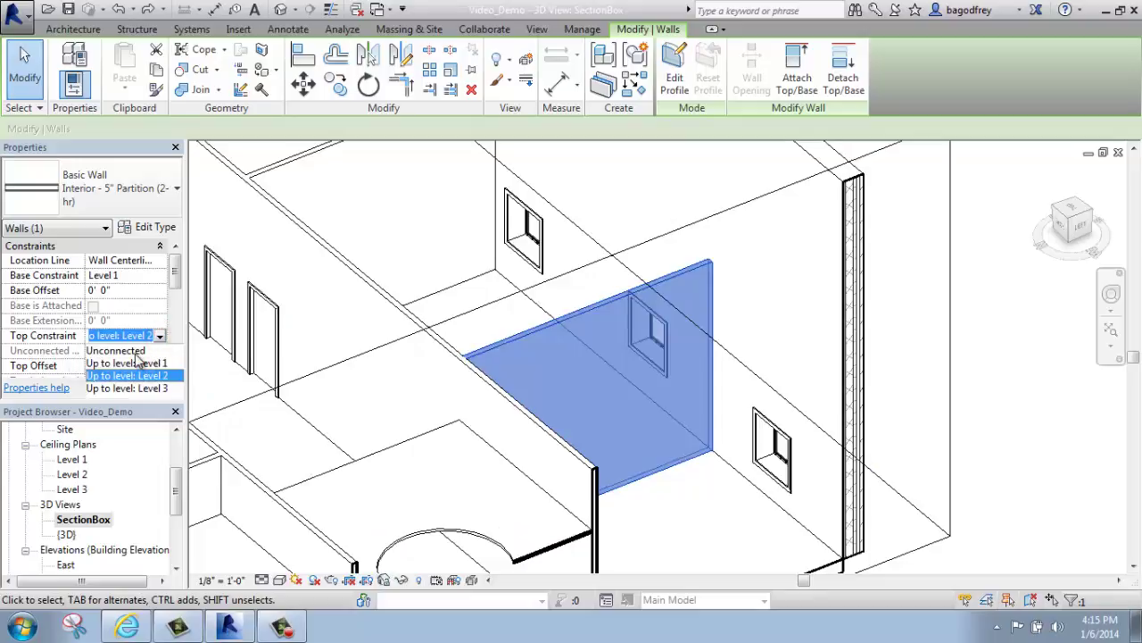
left_click(134, 351)
left_click(117, 350)
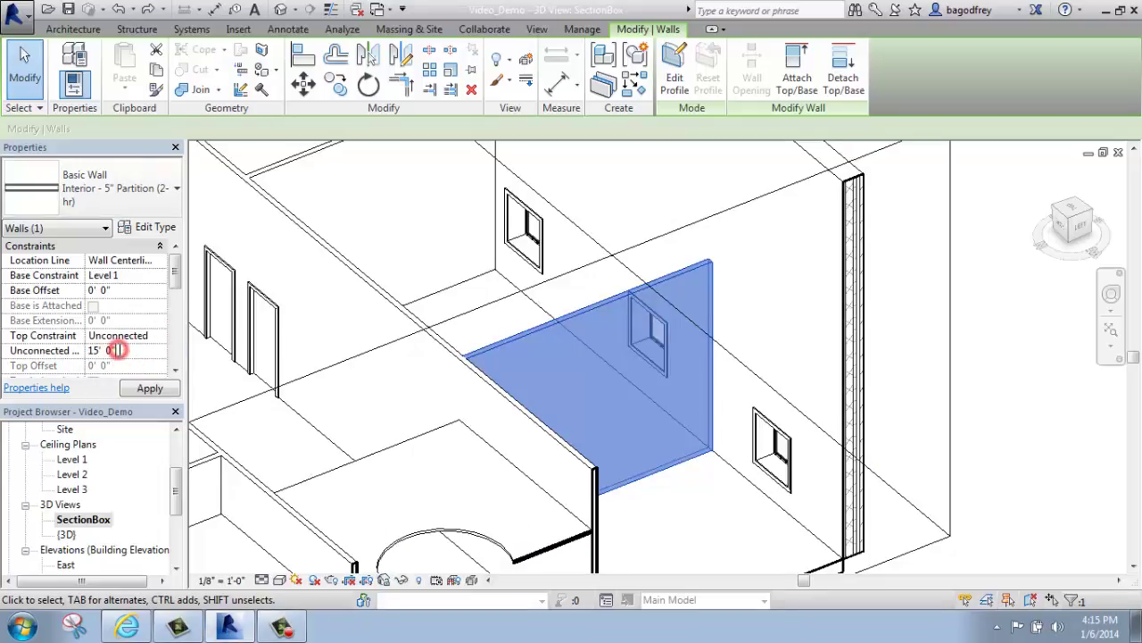
left_click_drag(117, 350, 36, 366)
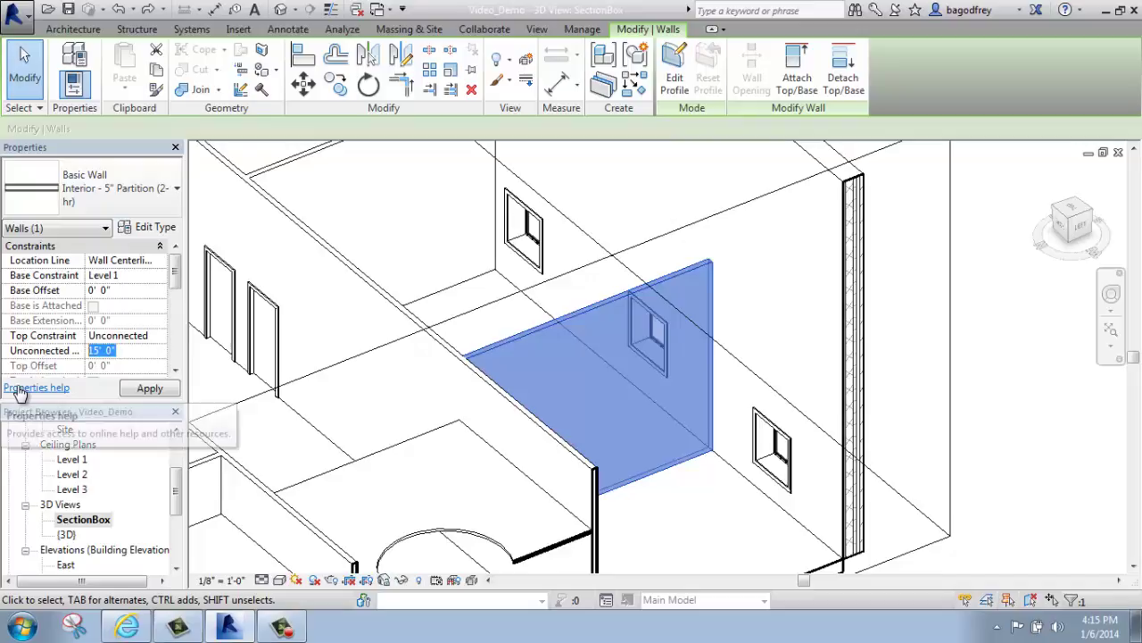
type("4")
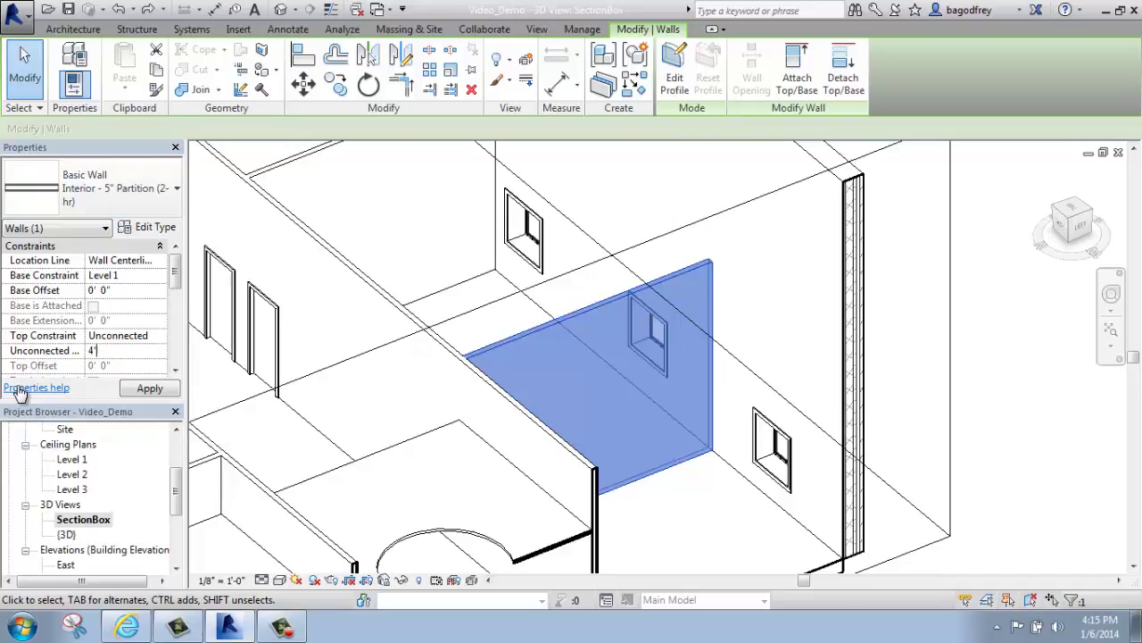
left_click(150, 387)
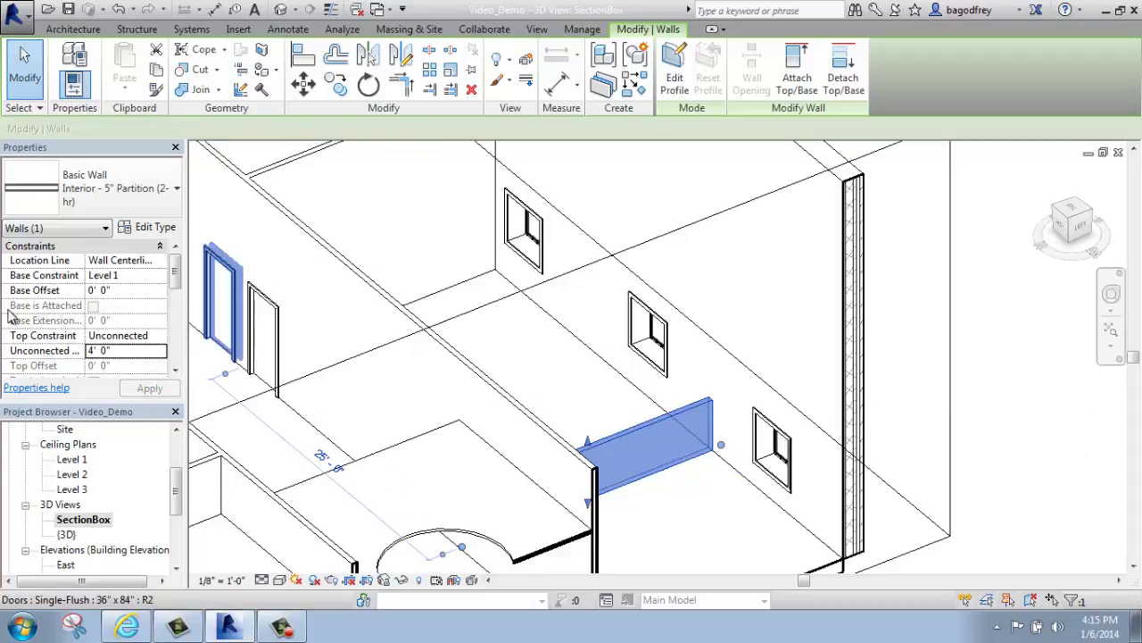
left_click(125, 335)
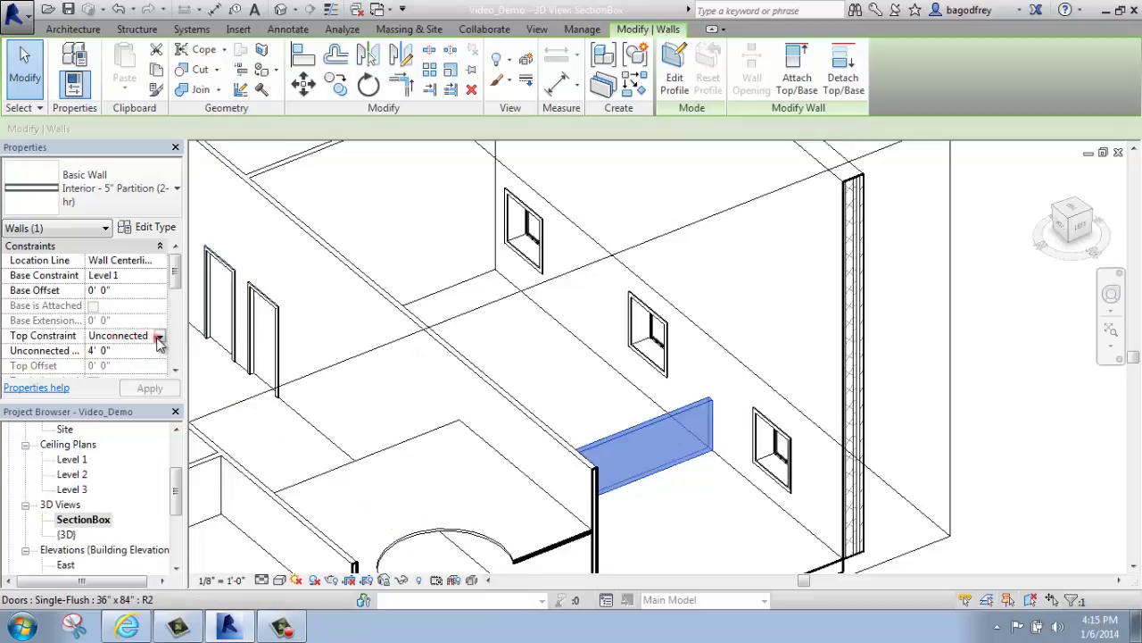
left_click(159, 336)
left_click(153, 375)
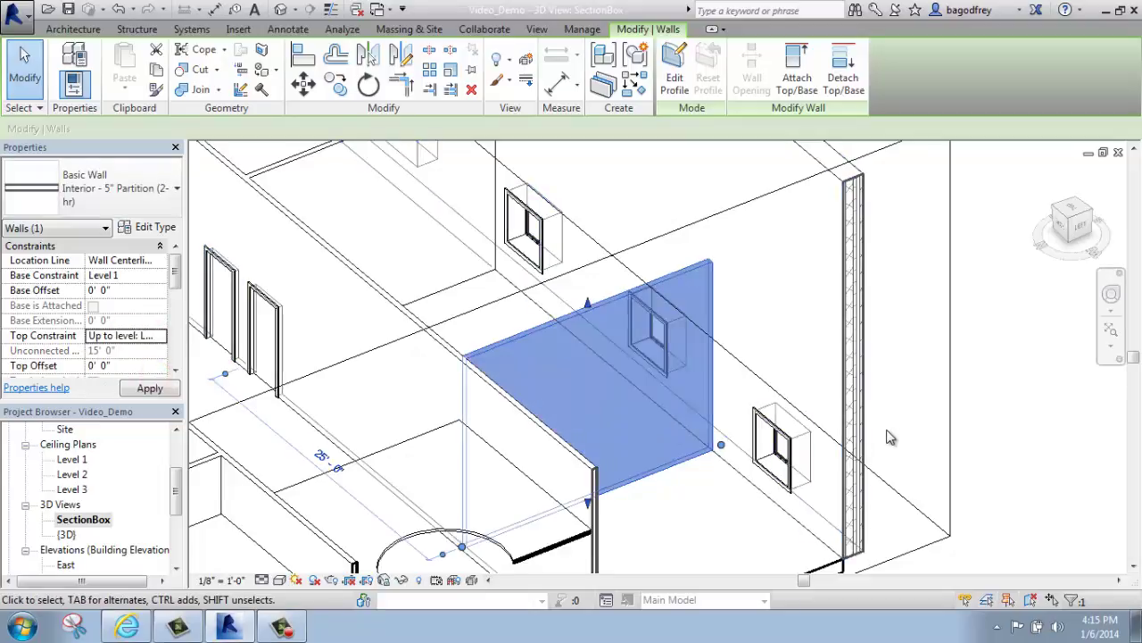
left_click(1002, 383)
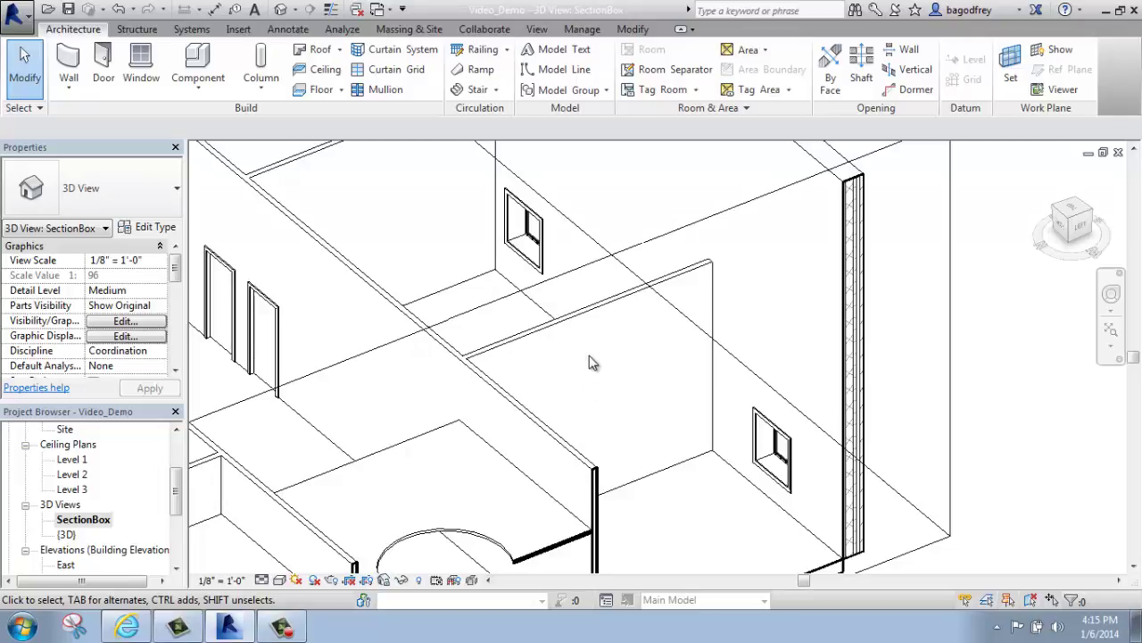
Select the interior partition wall and enter Edit Profile mode.
left_click(610, 306)
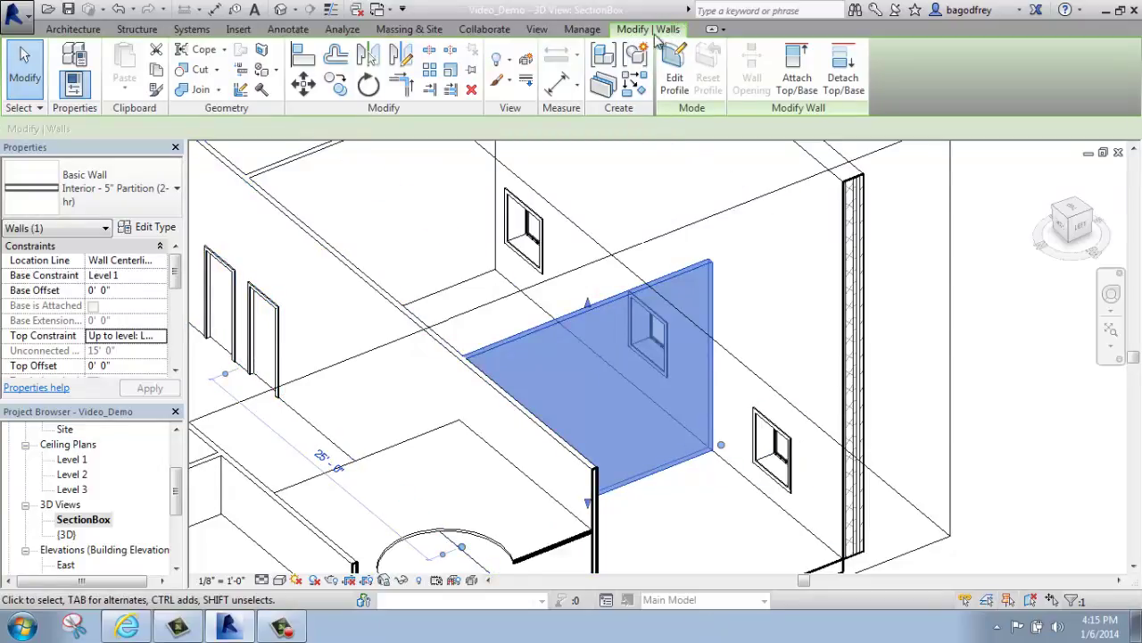
left_click(674, 75)
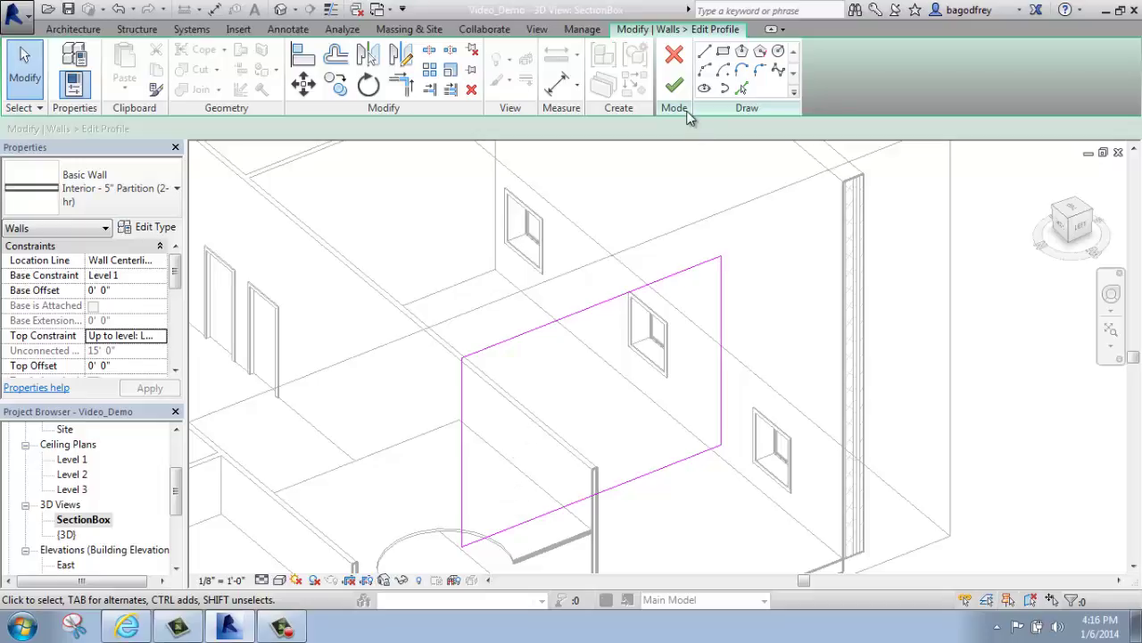
Draw a 10'-6" by 6'-0" rectangle inside the wall profile and zoom in.
left_click(723, 51)
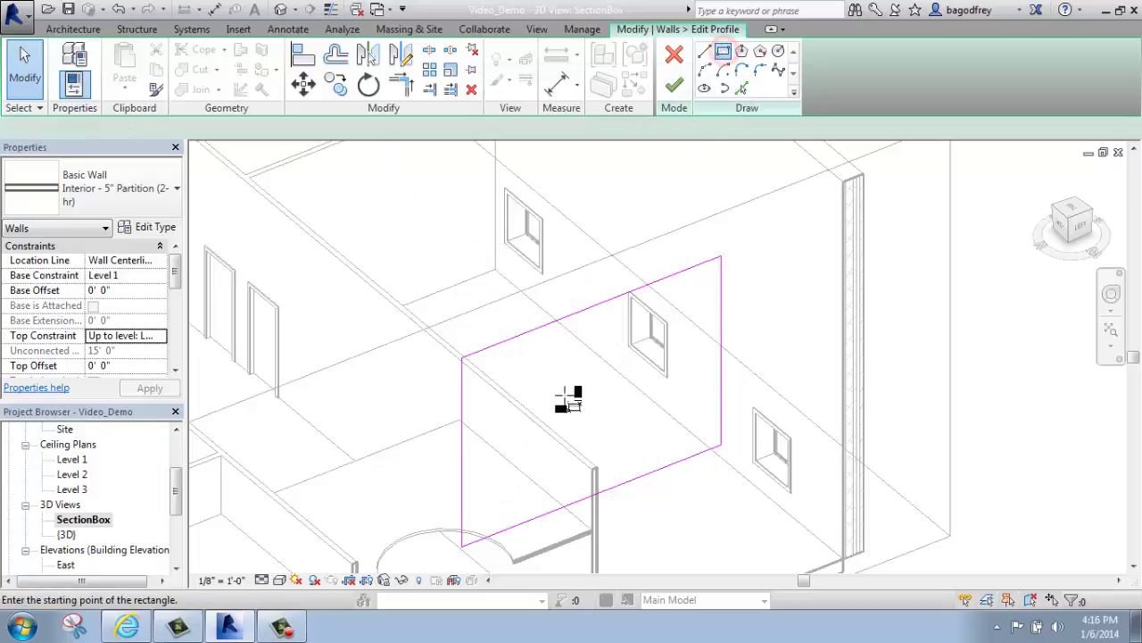
left_click(530, 372)
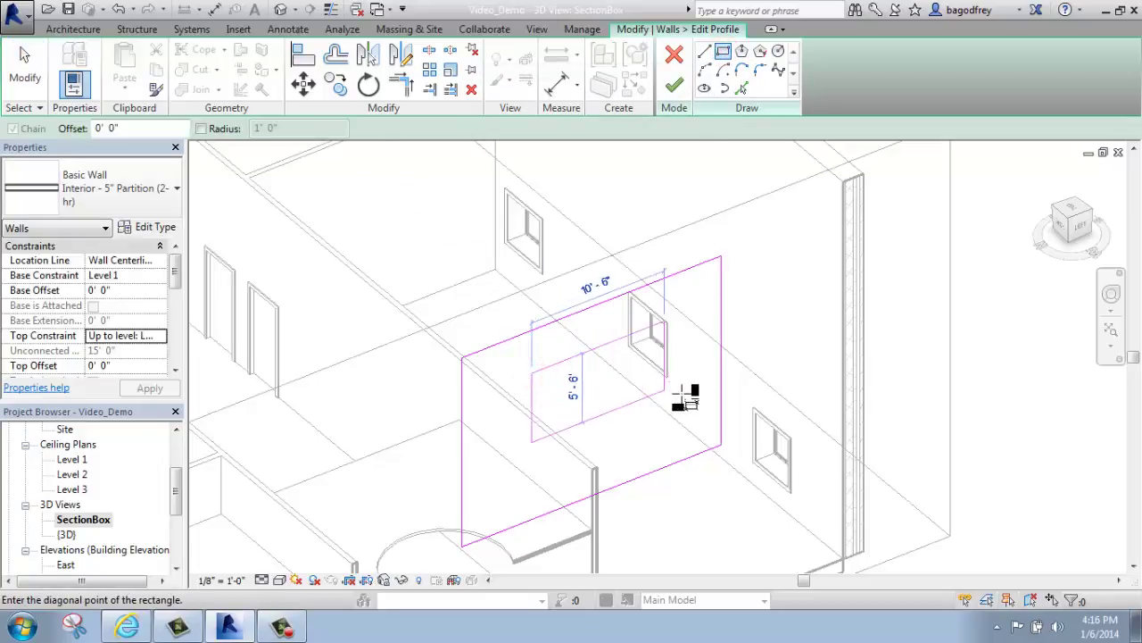
left_click(664, 396)
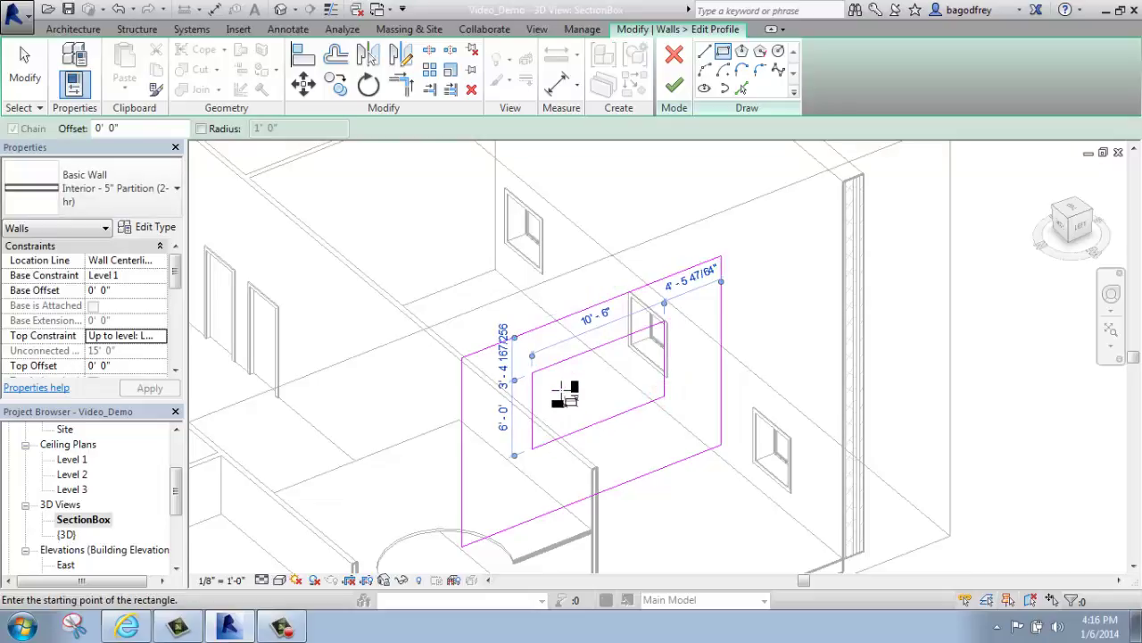
scroll(564, 394, "up", 3)
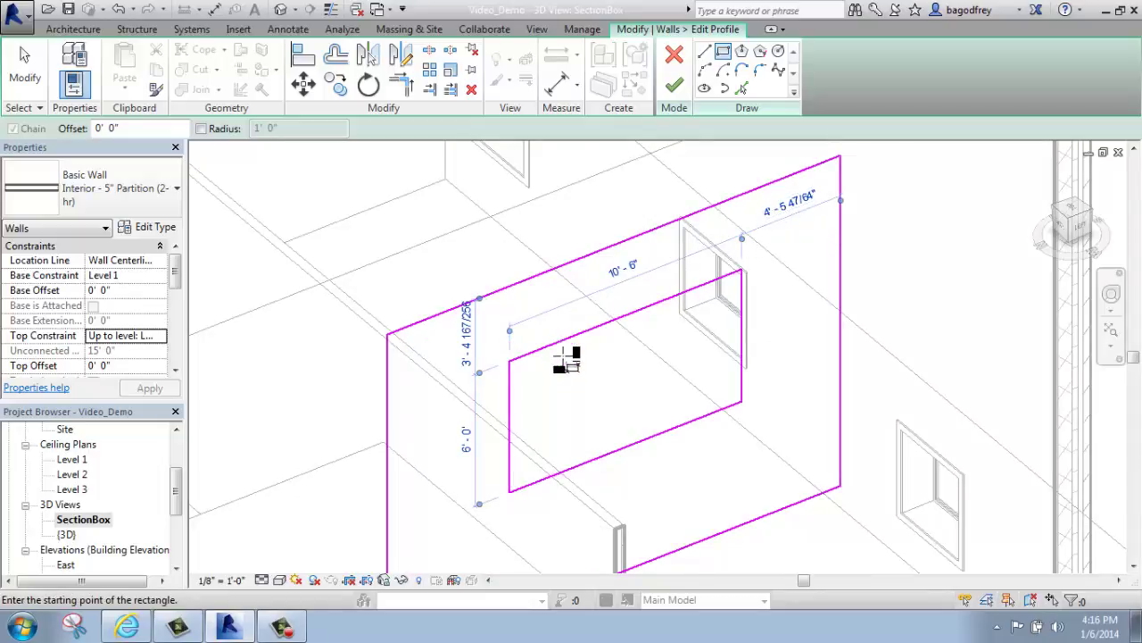
Draw a vertical then horizontal step line inside the opening rectangle.
left_click(705, 51)
left_click(623, 316)
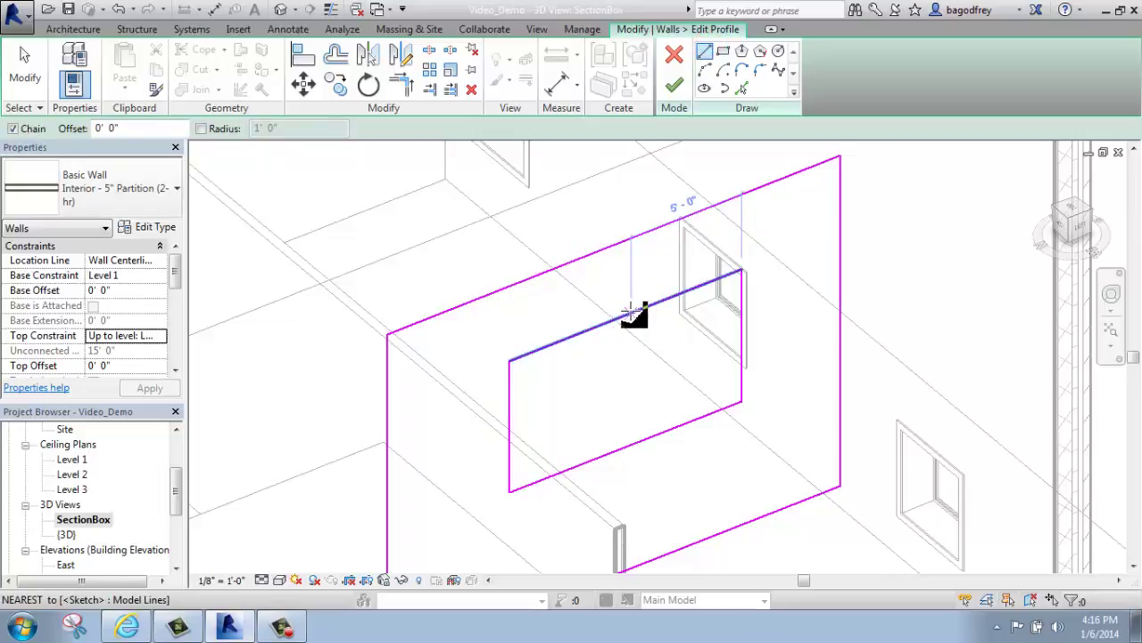
left_click(625, 394)
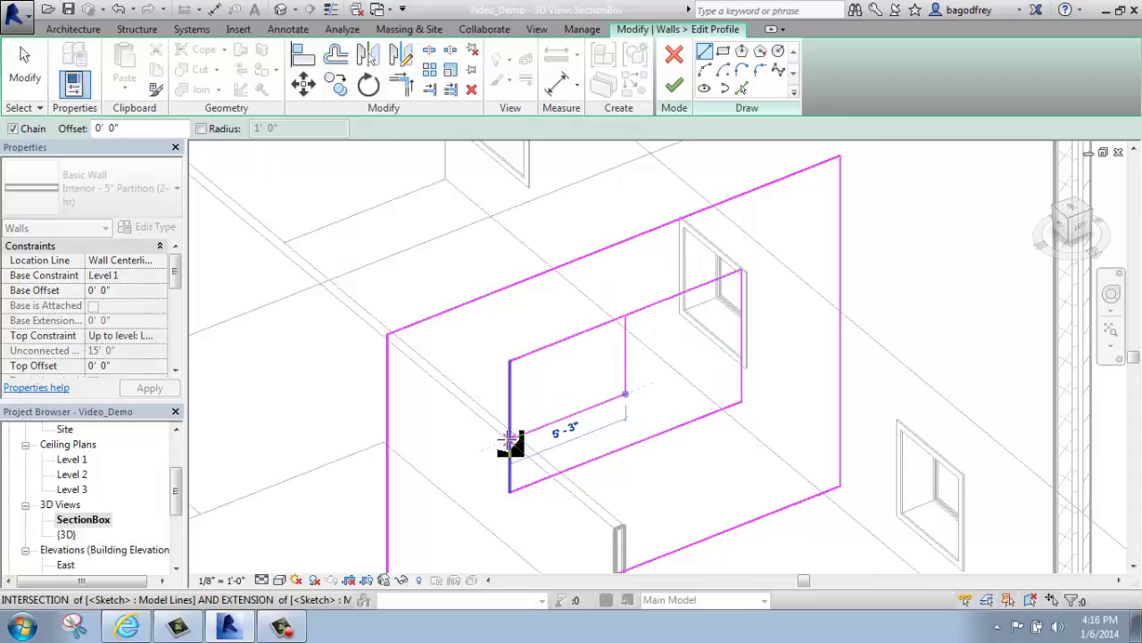
left_click(511, 442)
key("Escape")
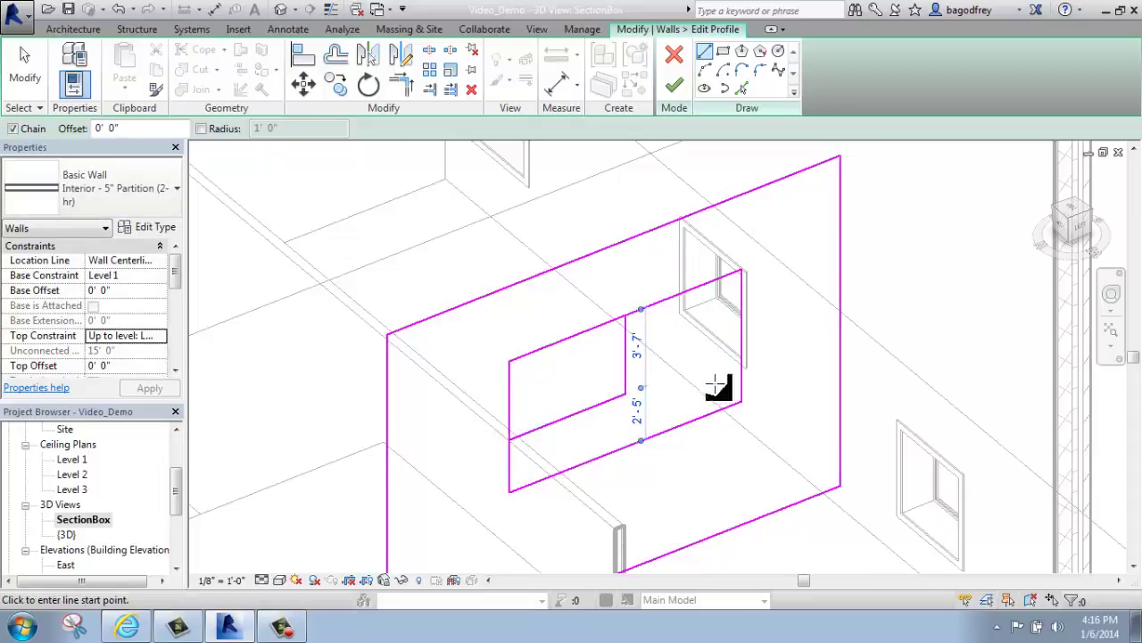
Trim the rectangle's top edge and lower-left lines into corners with the step lines.
left_click(402, 86)
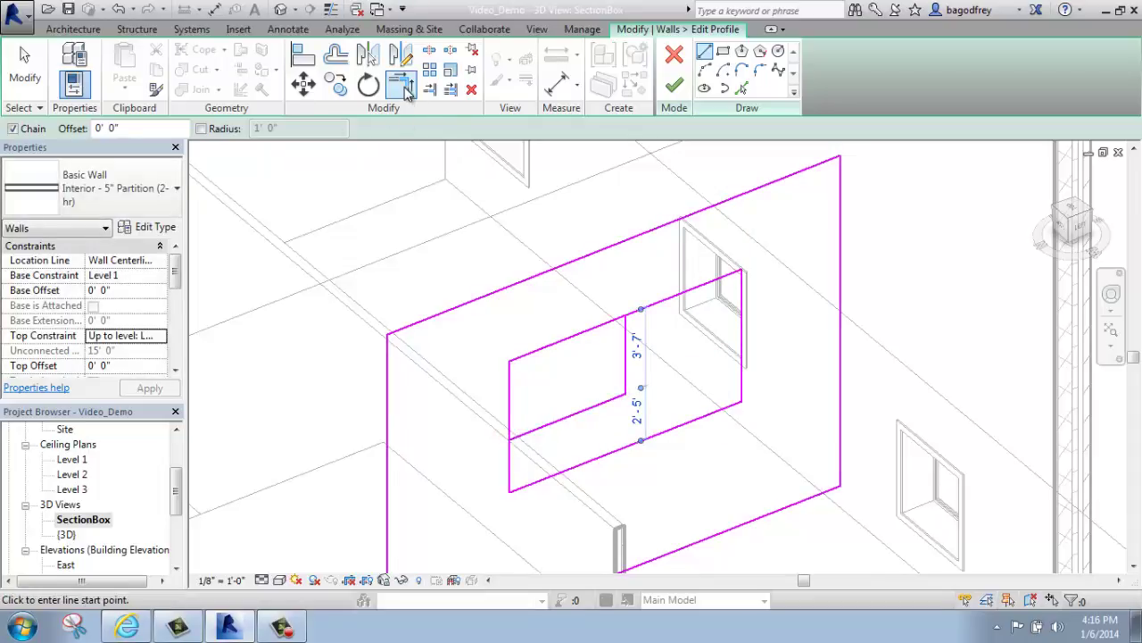
left_click(643, 309)
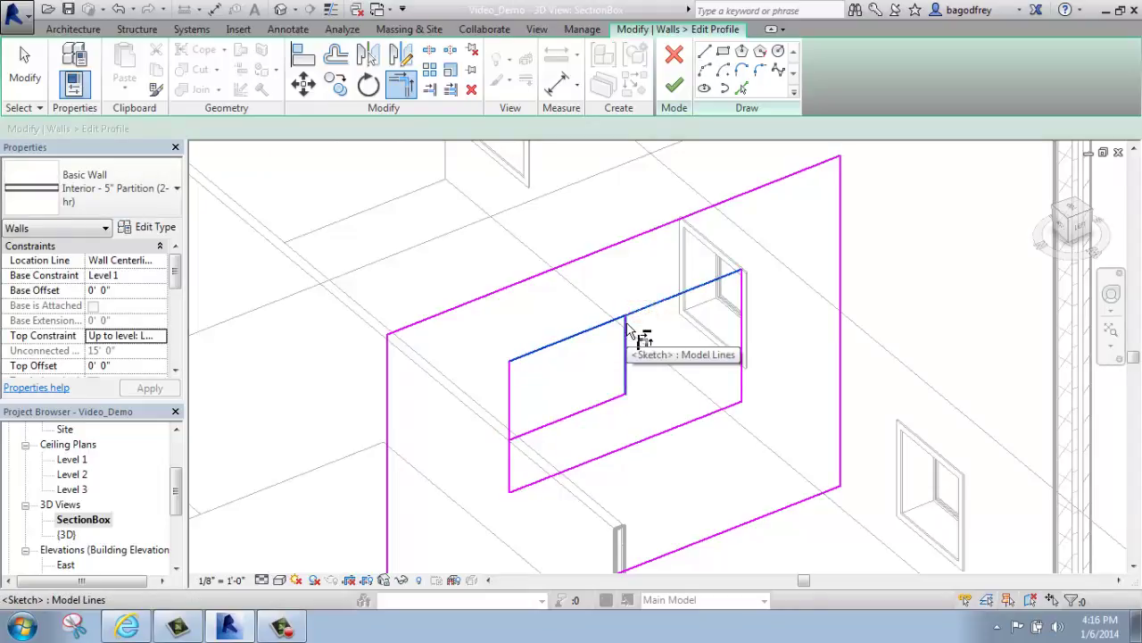
left_click(627, 329)
left_click(525, 440)
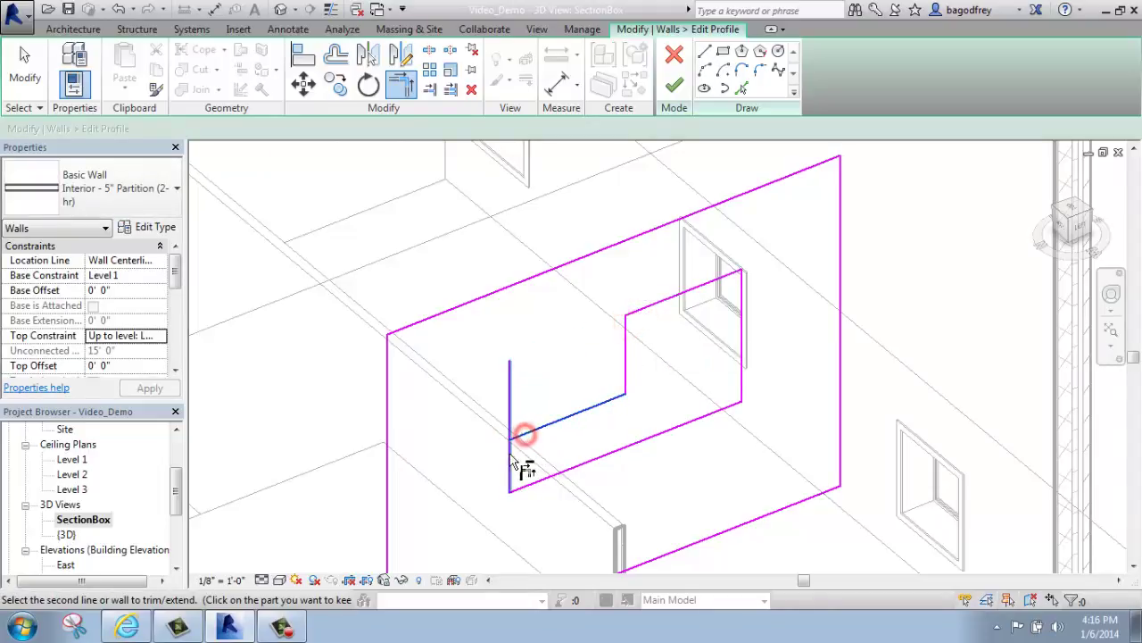
Trim the last lower-left corner and set the opening's step height to 7'-0".
left_click(511, 450)
left_click(25, 66)
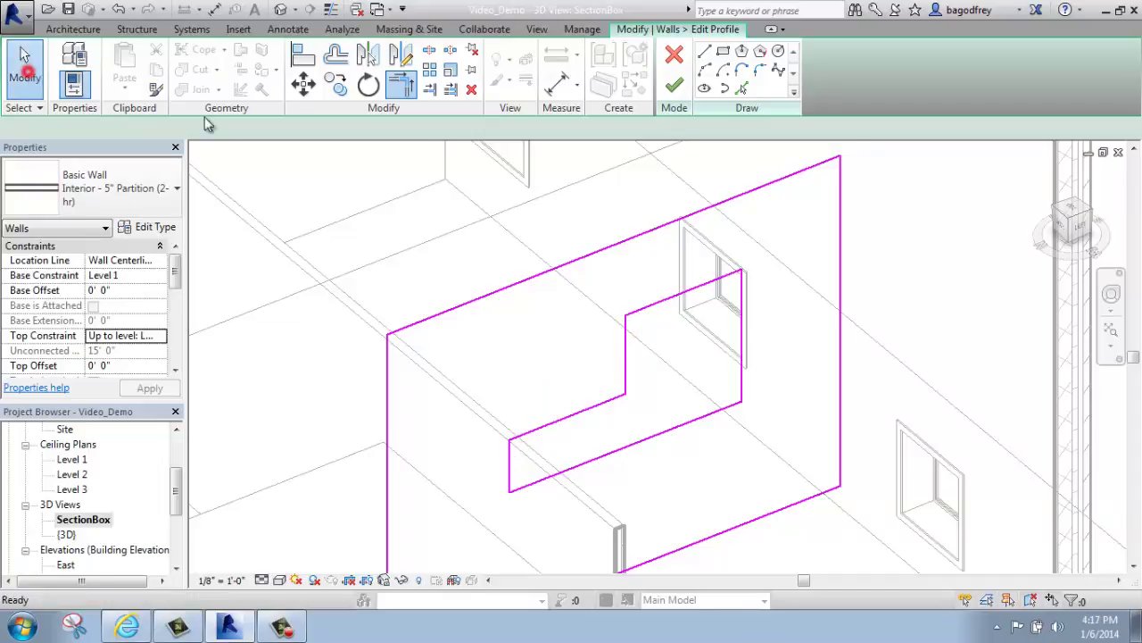
left_click(685, 302)
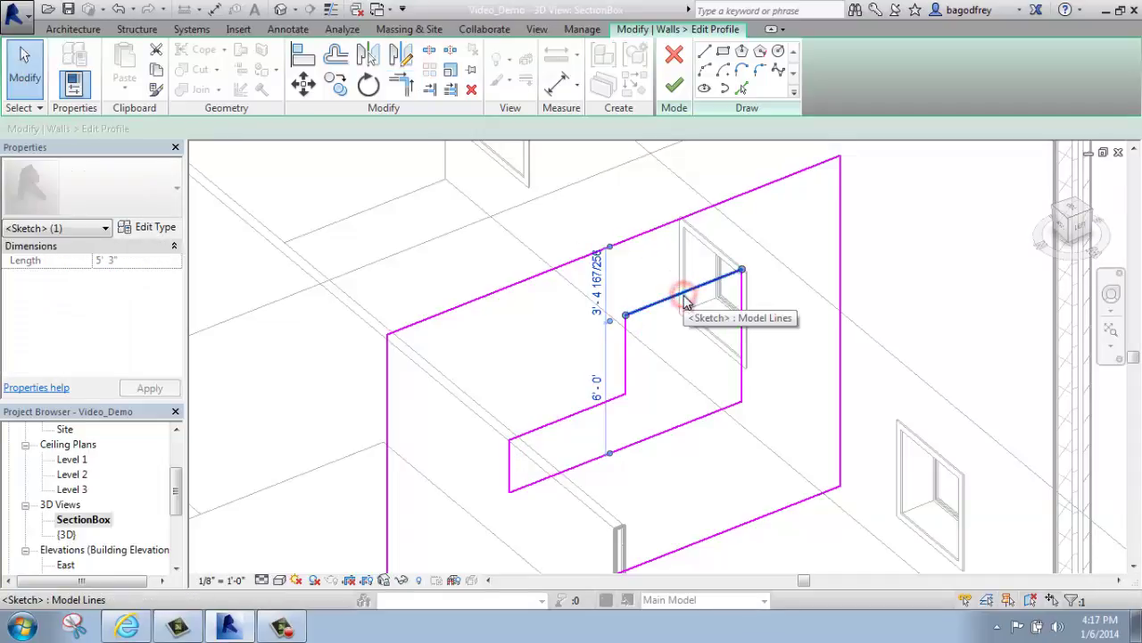
left_click(597, 402)
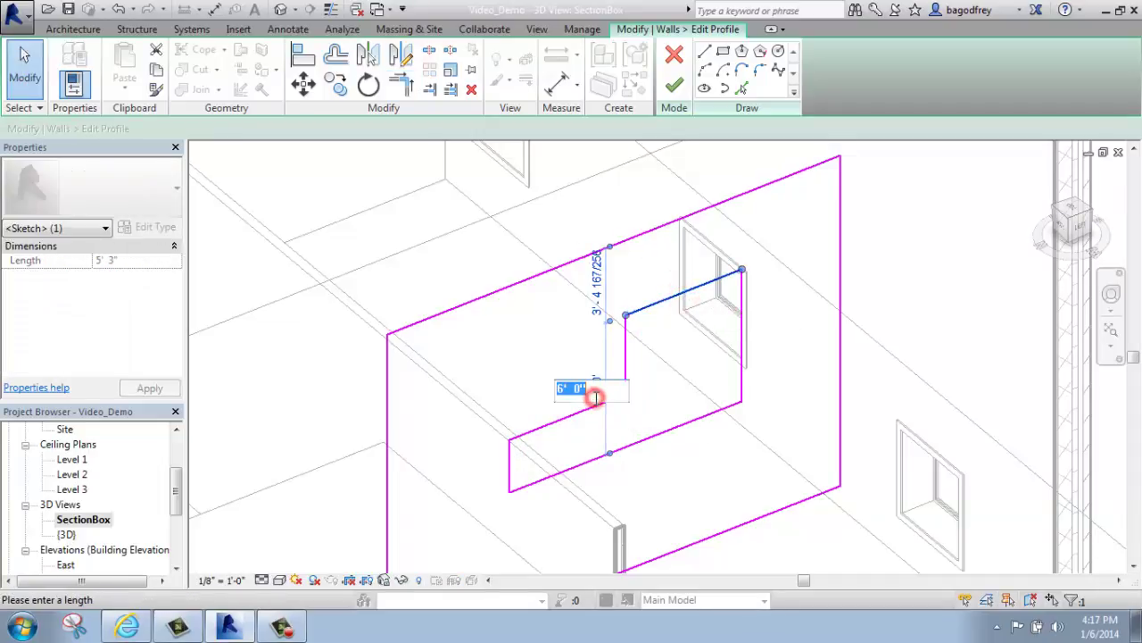
type("7")
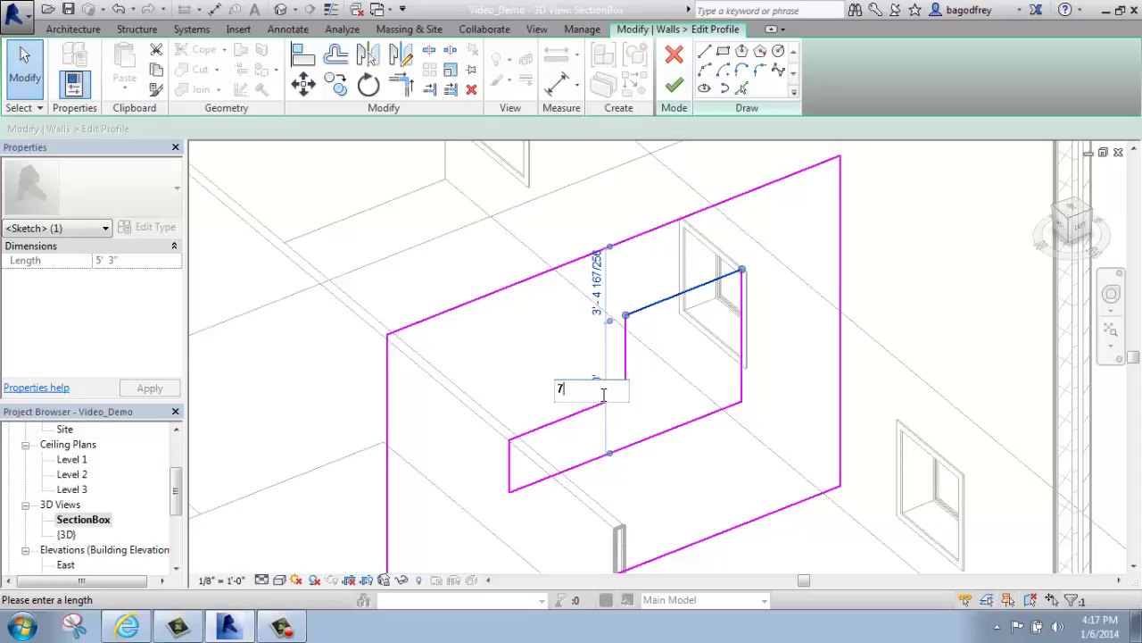
key("Return")
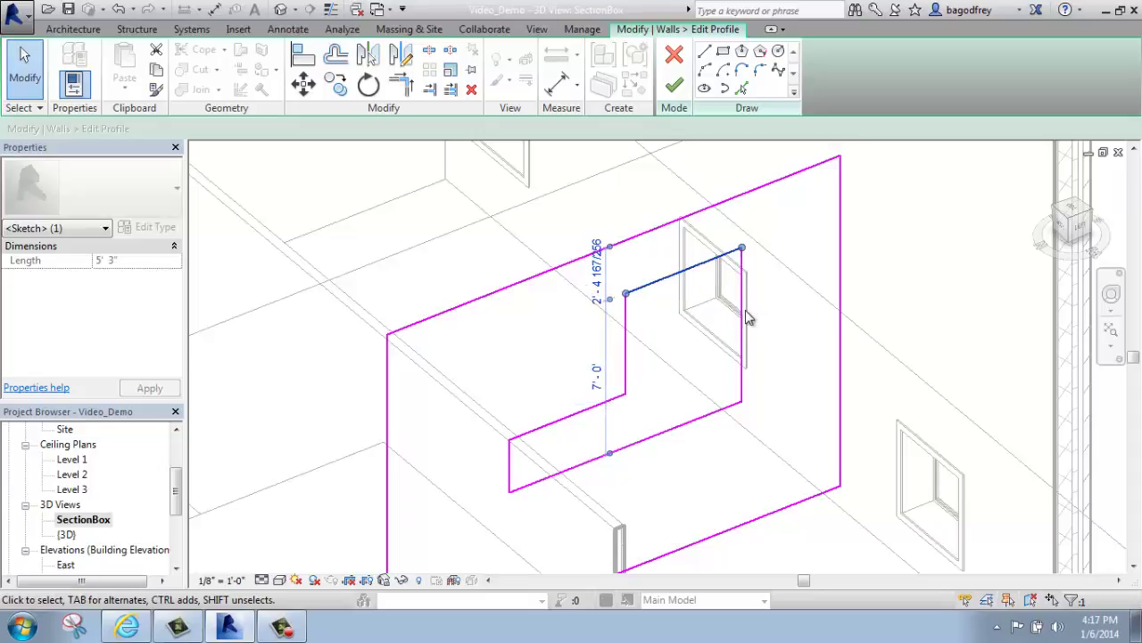
Set the opening's right and bottom offsets to 4'-0" each.
left_click(744, 321)
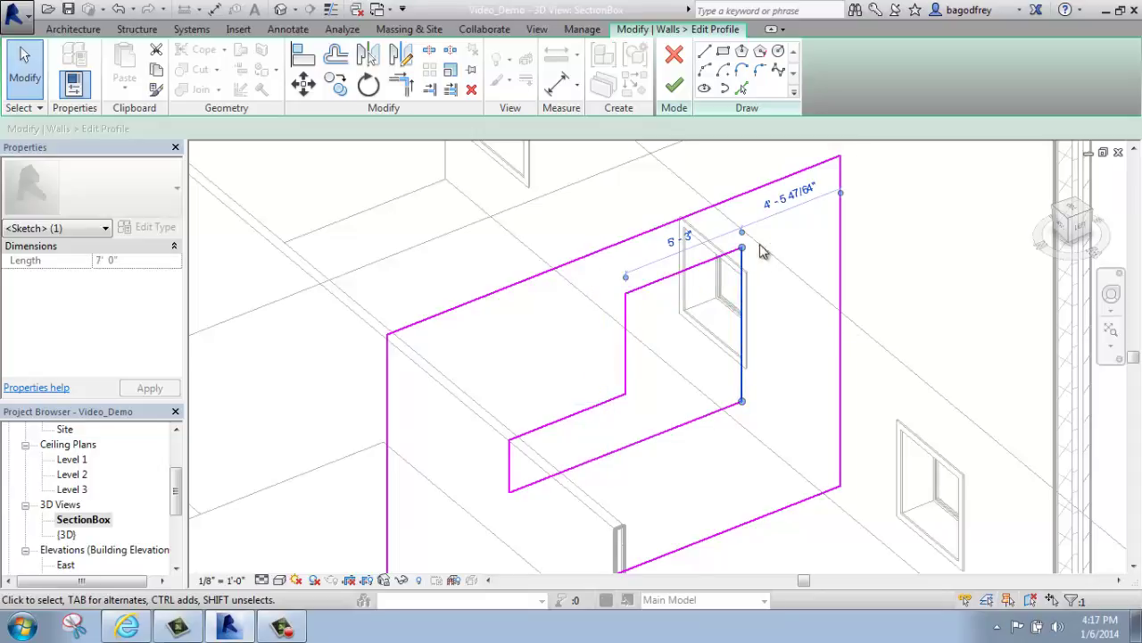
left_click(786, 198)
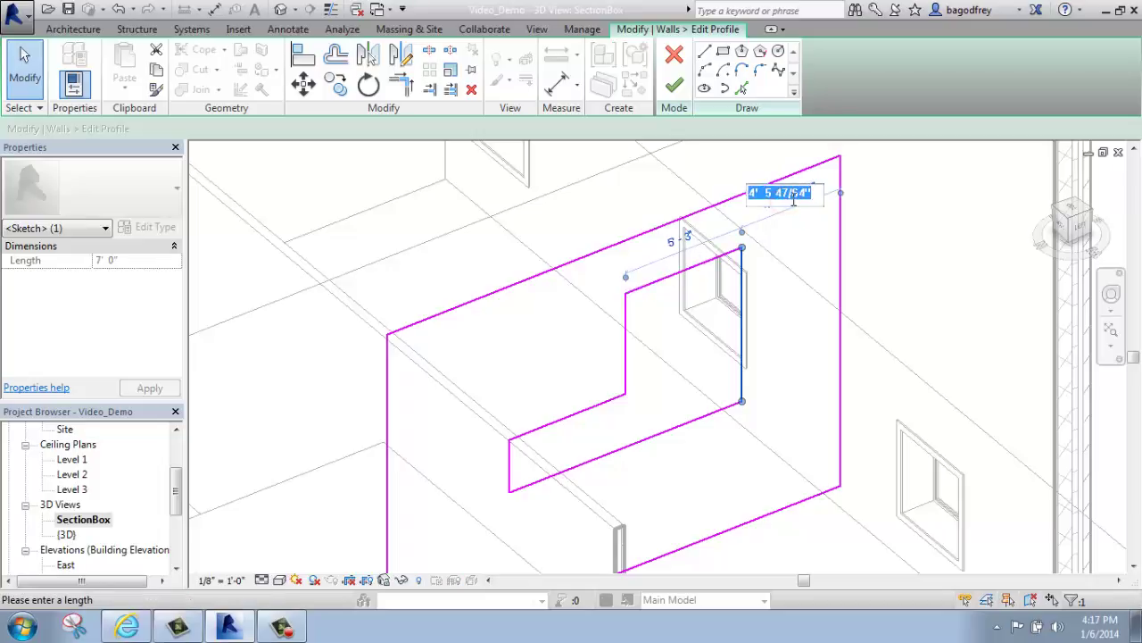
type("4")
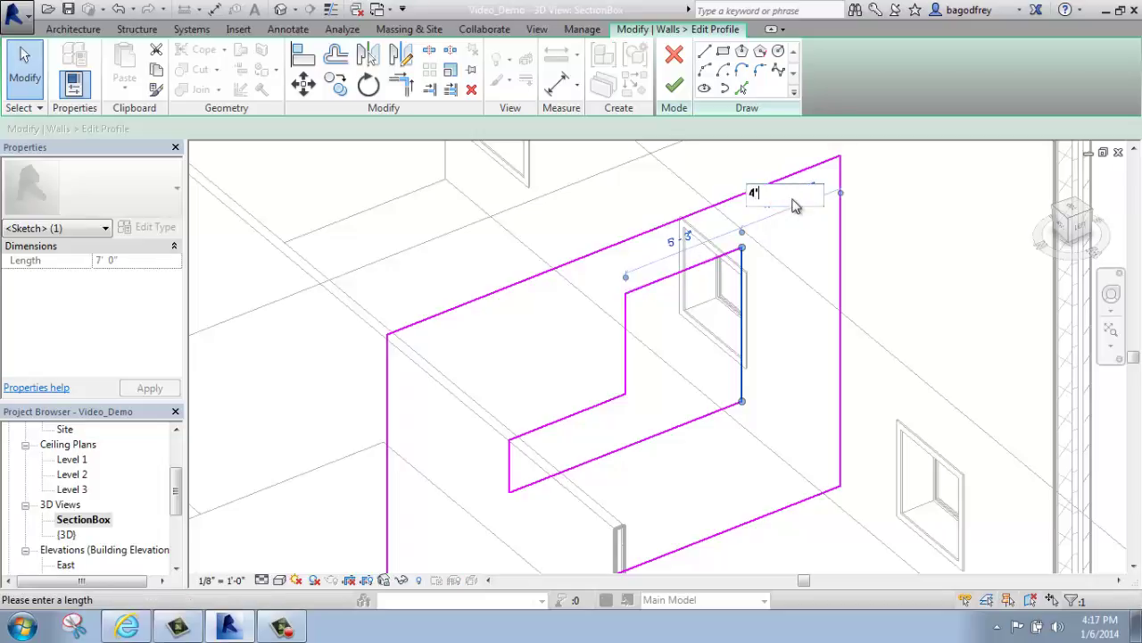
key("Return")
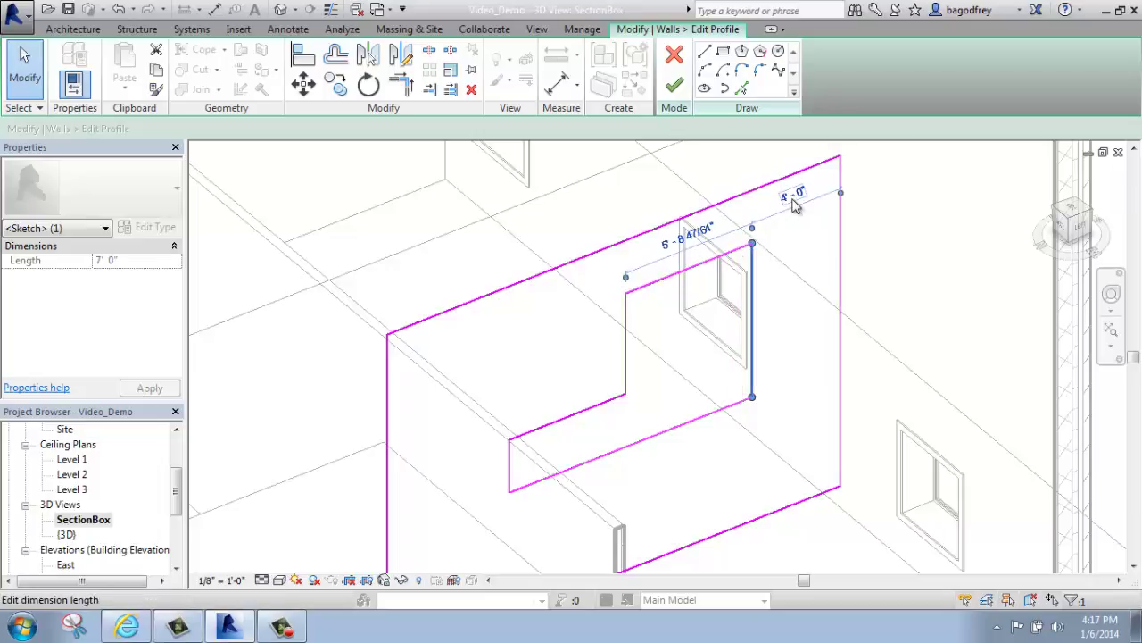
left_click(689, 417)
left_click(764, 470)
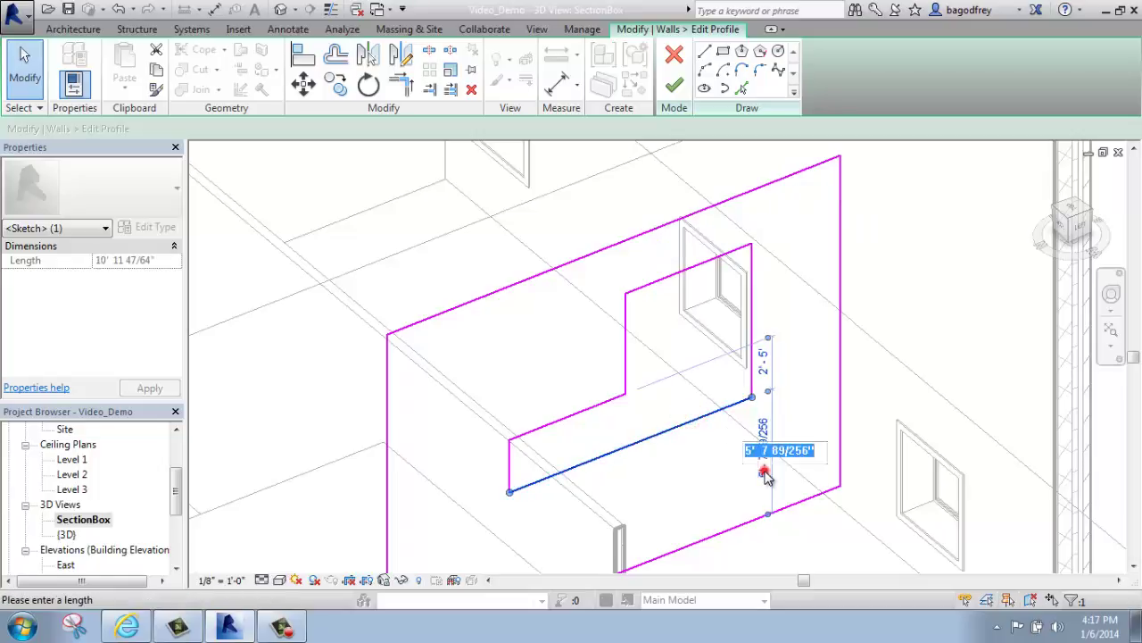
type("4")
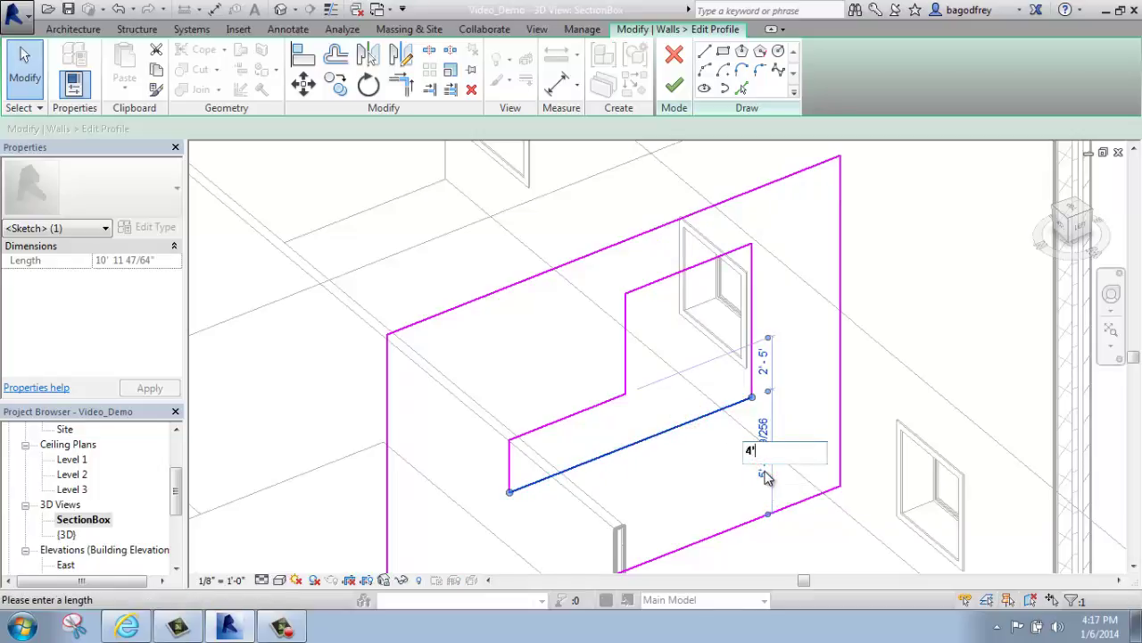
key("Return")
left_click(874, 301)
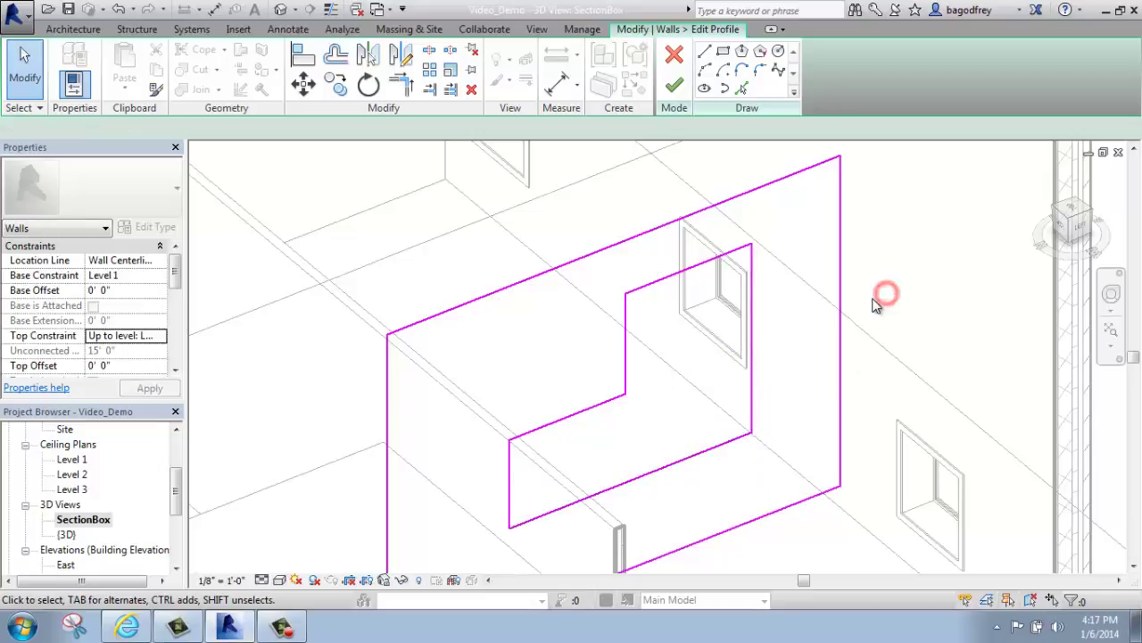
Finish the profile edit, then orbit the 3D view to inspect the L-shaped opening.
scroll(875, 303, "down", 3)
middle_click_drag(879, 375, 812, 354)
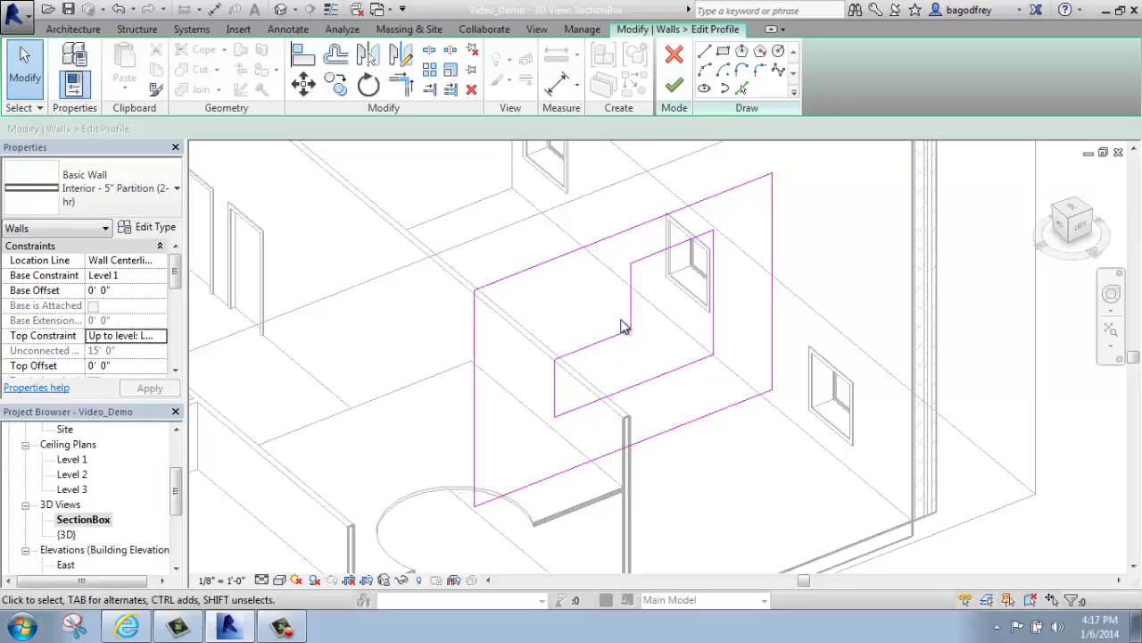
left_click(674, 85)
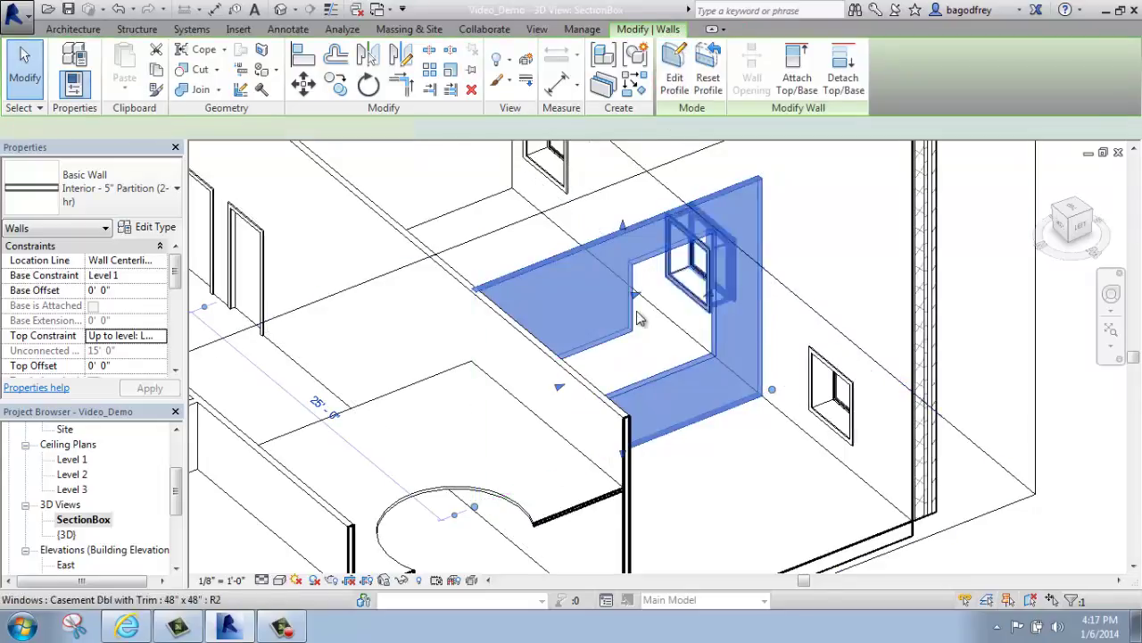
left_click(730, 464)
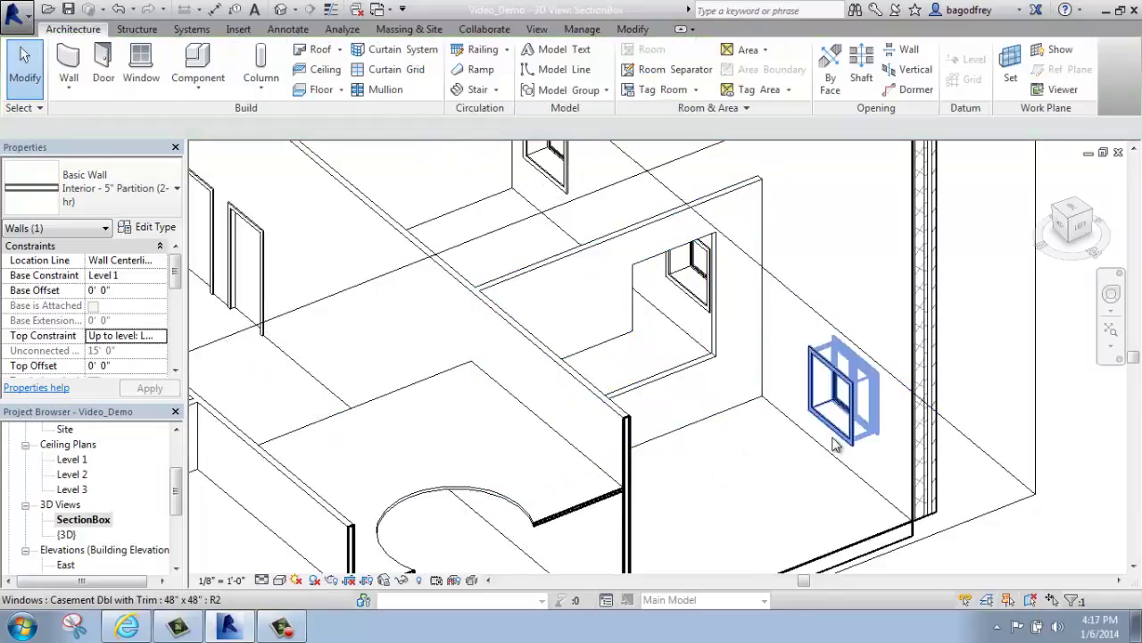
middle_click_drag(828, 448, 734, 362, "shift")
middle_click_drag(720, 303, 806, 474, "shift")
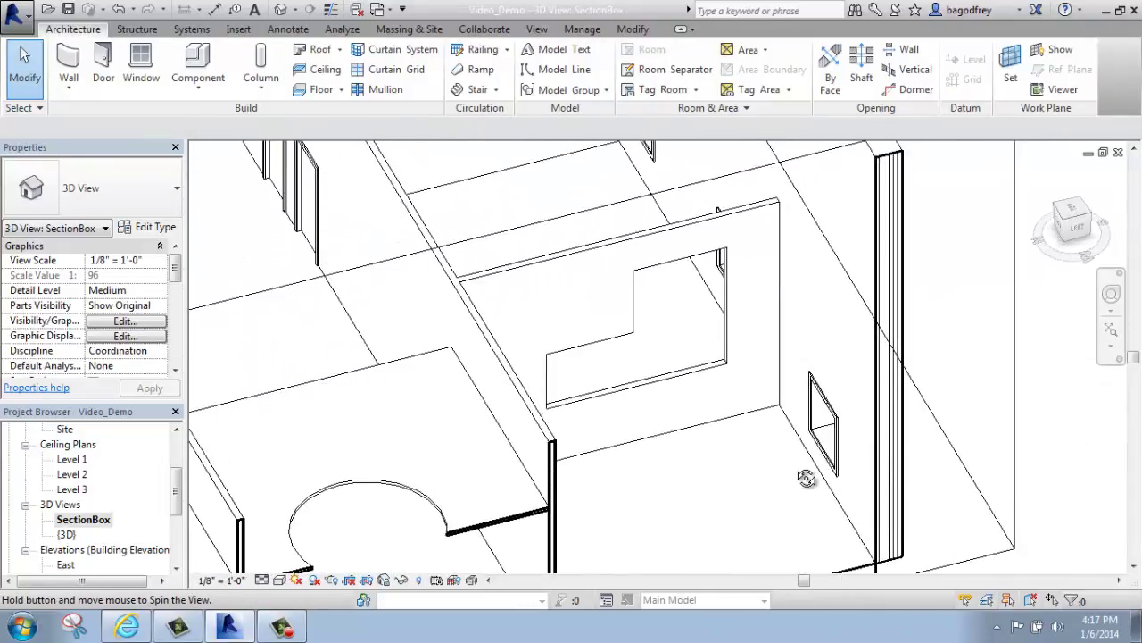
Select the partition wall and apply Reset Profile to restore its rectangular outline.
left_click(676, 375)
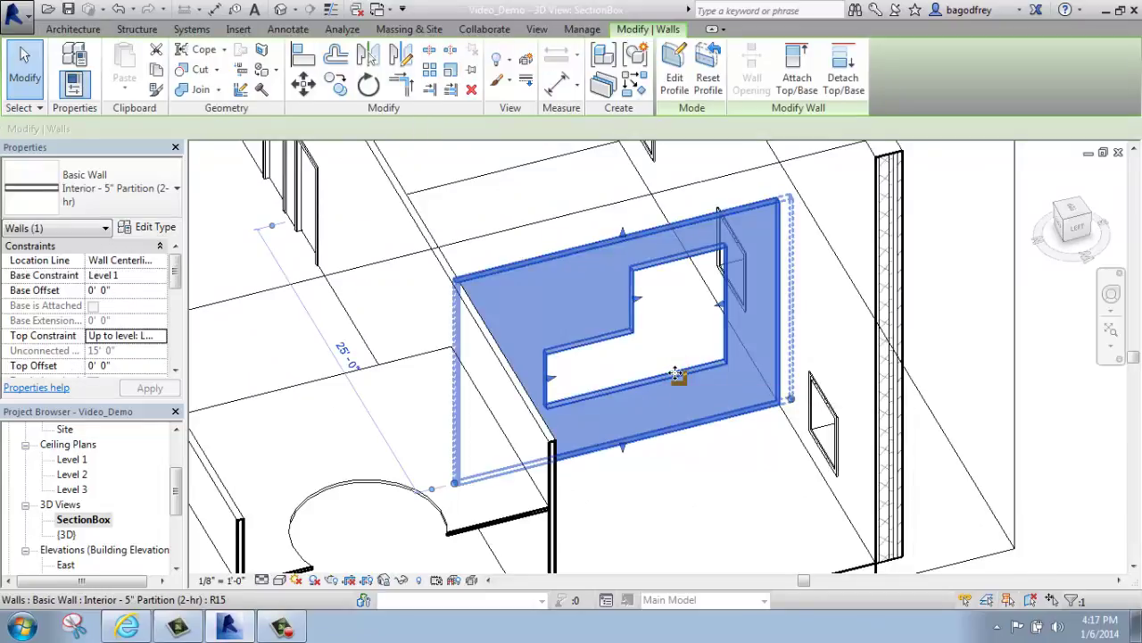
left_click(675, 71)
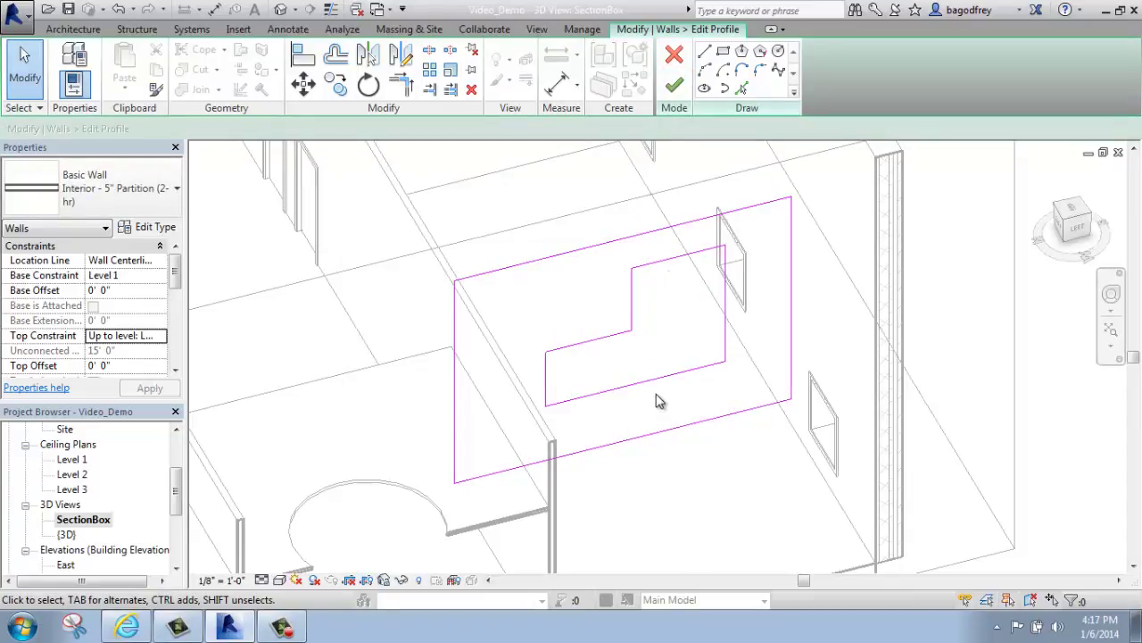
left_click(672, 83)
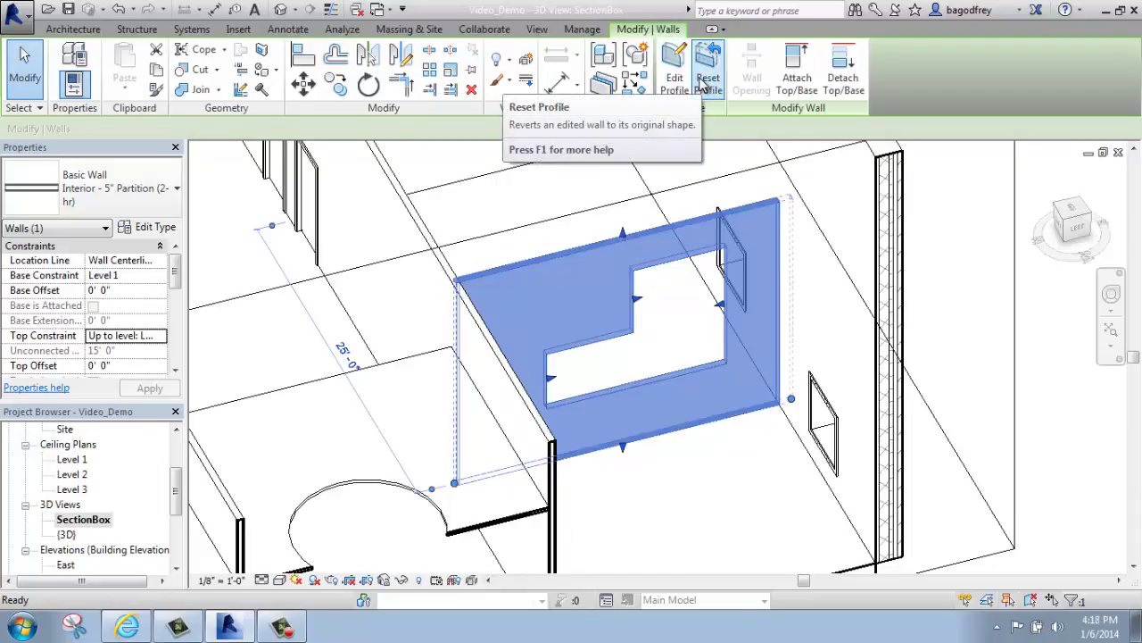
left_click(705, 82)
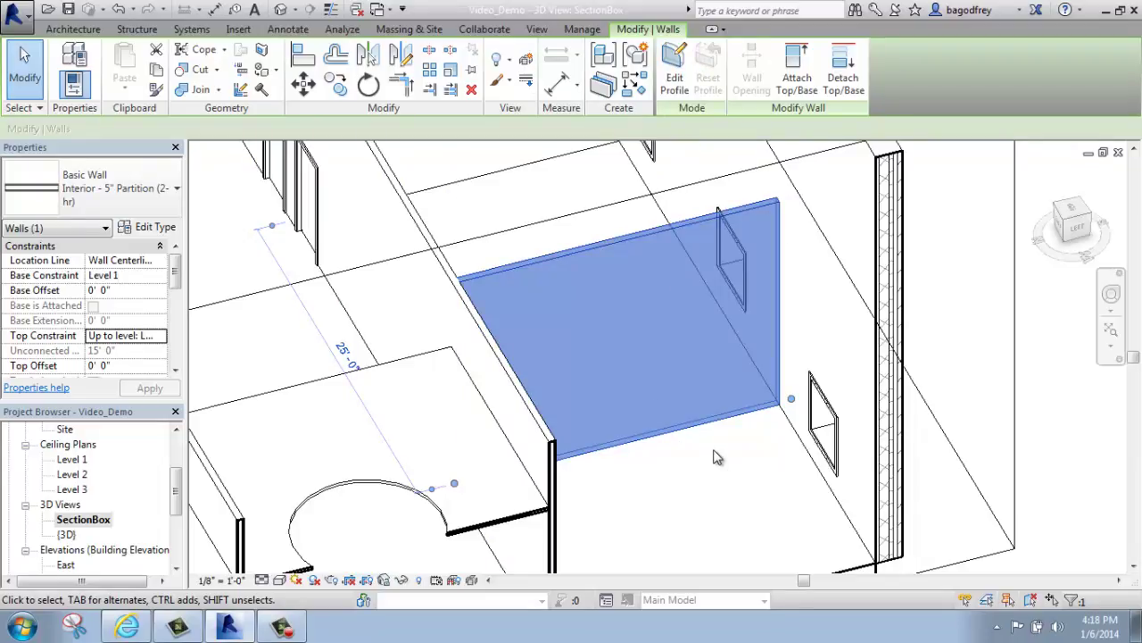
Orbit to another side, select the interior wall and enter Edit Profile mode.
left_click(683, 477)
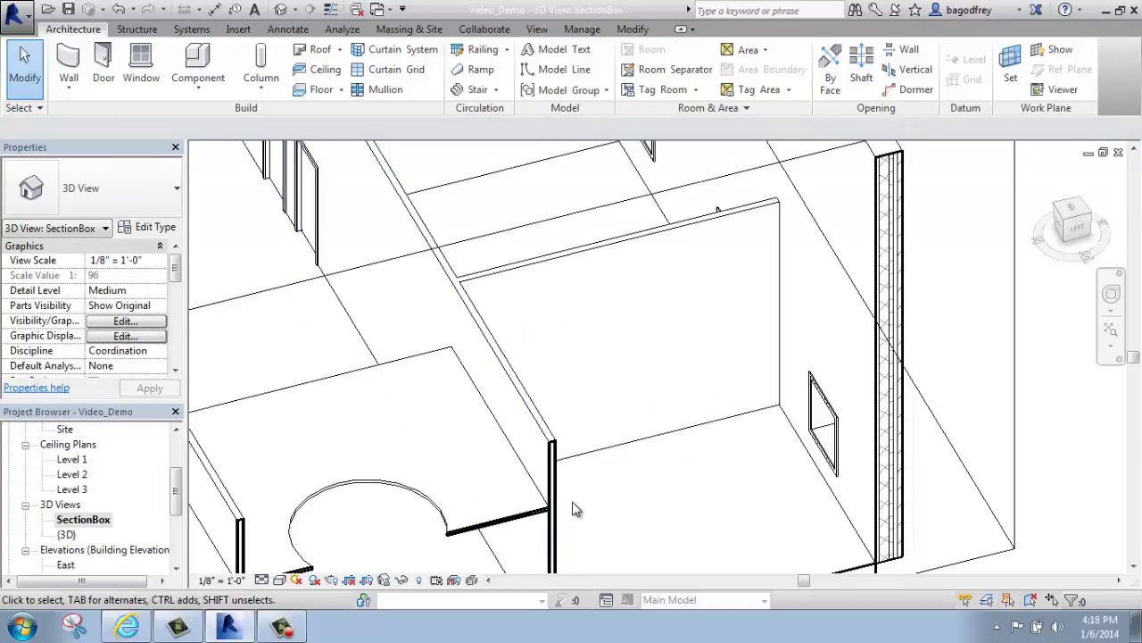
middle_click_drag(606, 505, 671, 353, "shift")
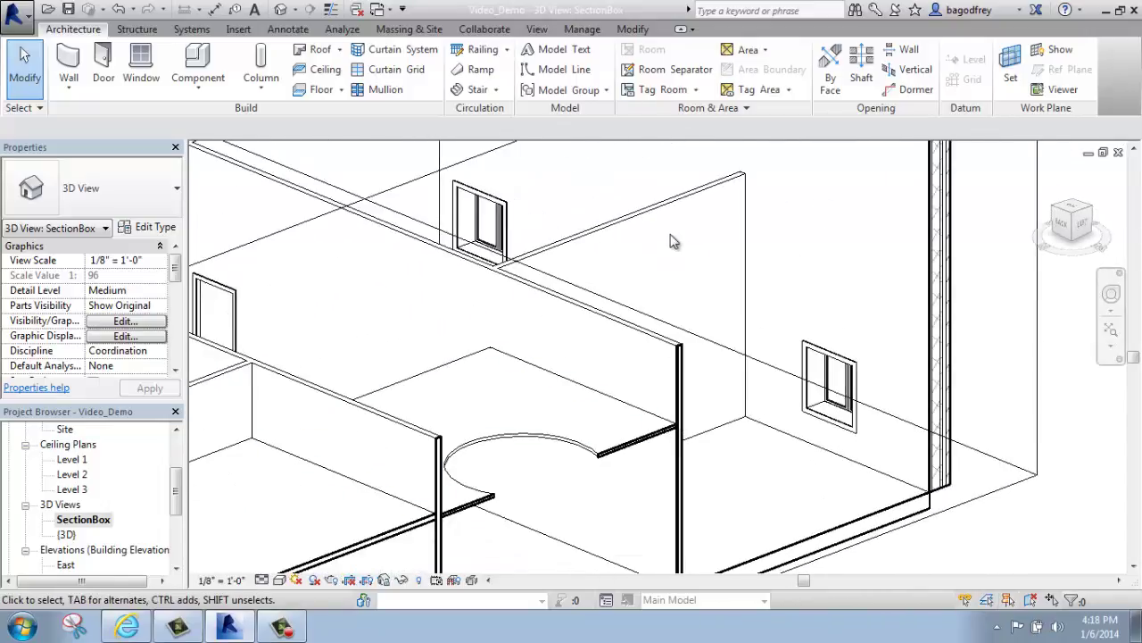
left_click(683, 200)
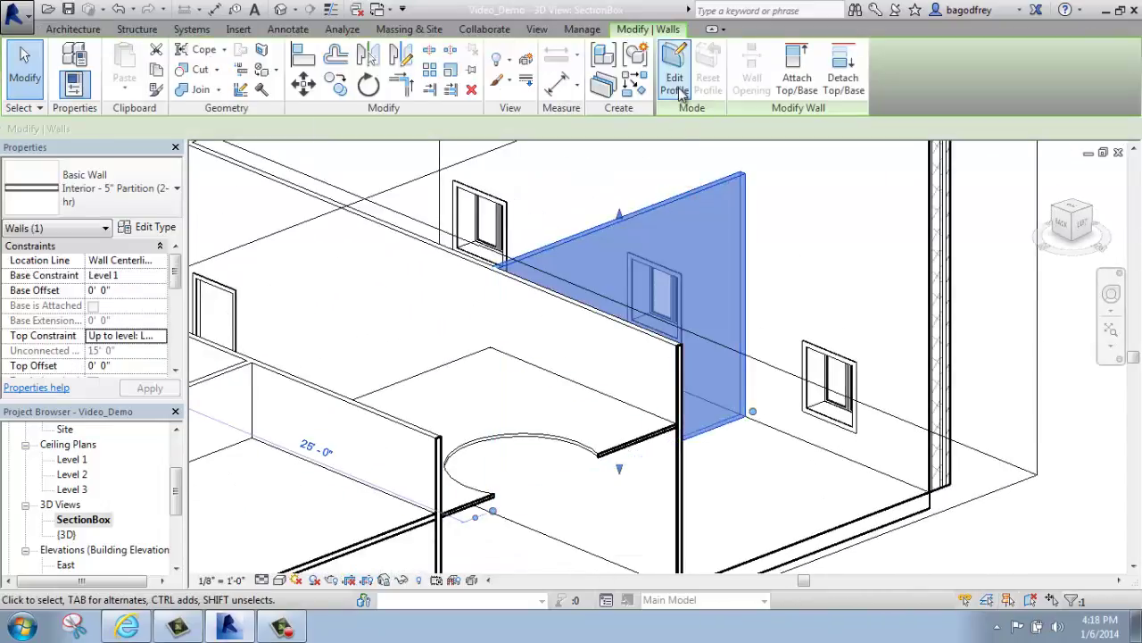
left_click(676, 86)
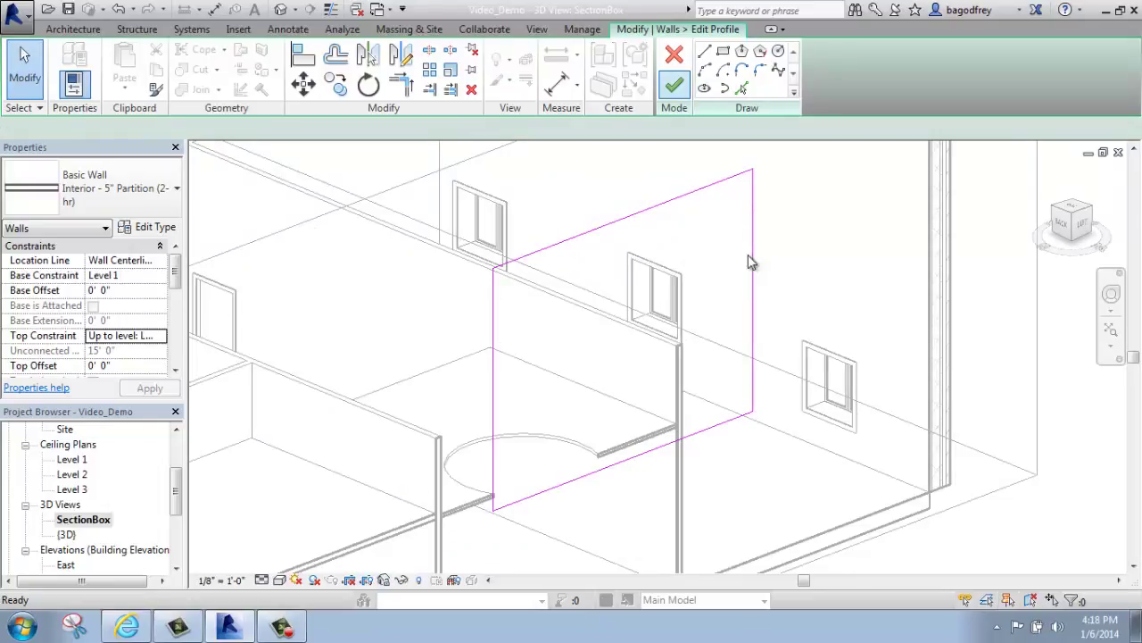
scroll(706, 228, "down", 2)
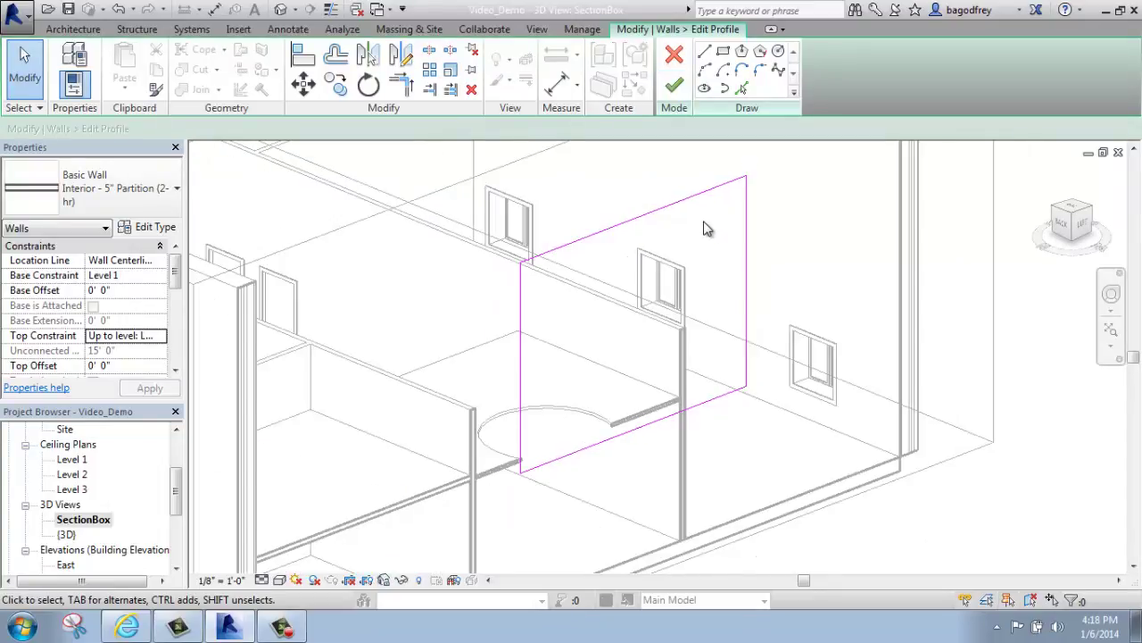